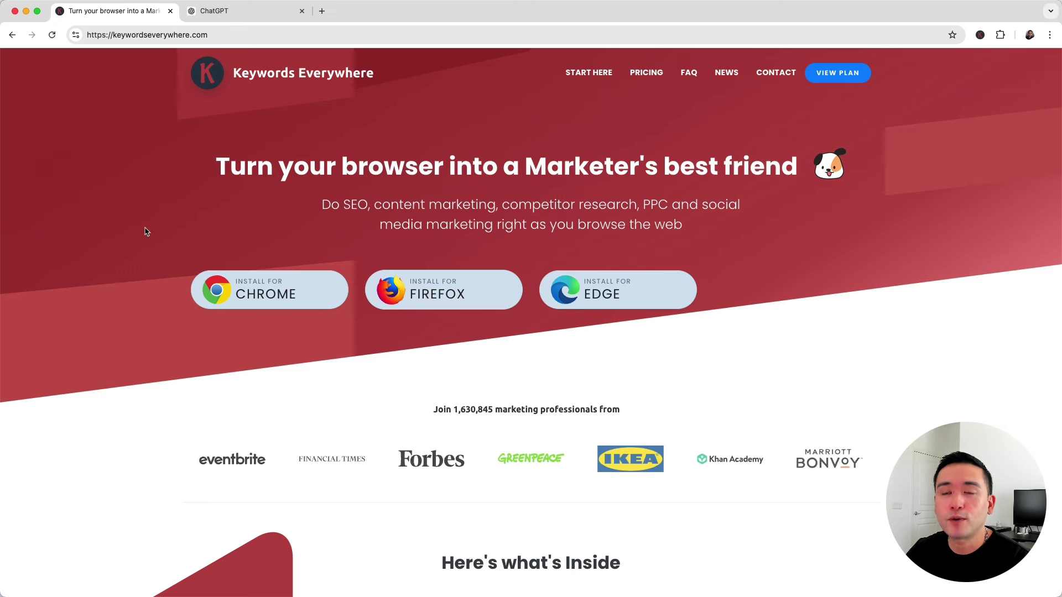
# - Switch to the ChatGPT tab and bring up the Keywords Everywhere Templates panel, nudged slightly left
pyautogui.click(230, 12)
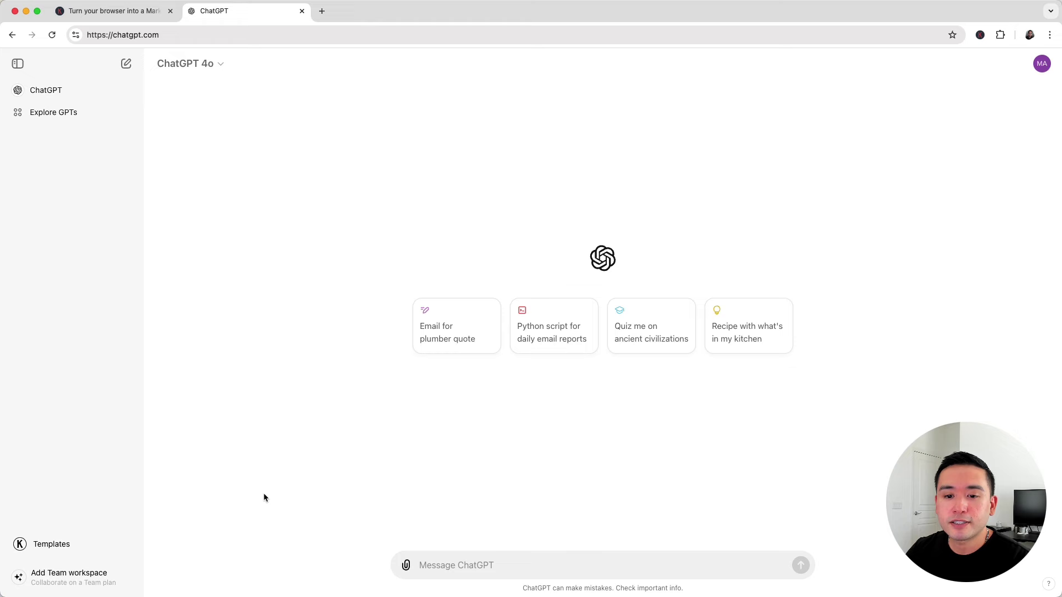
pyautogui.click(47, 548)
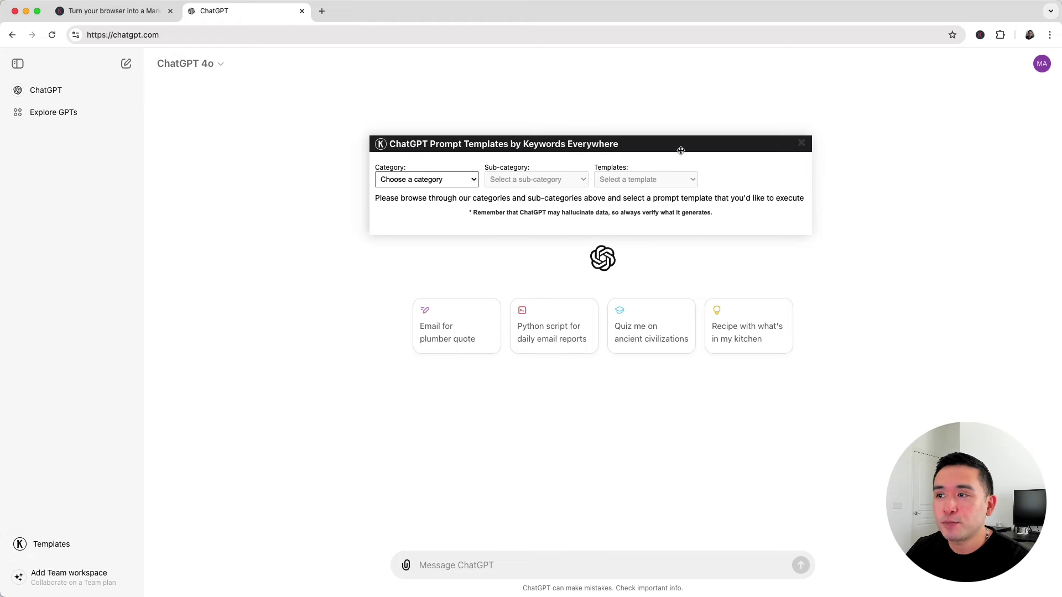
pyautogui.moveTo(681, 150); pyautogui.dragTo(671, 149)
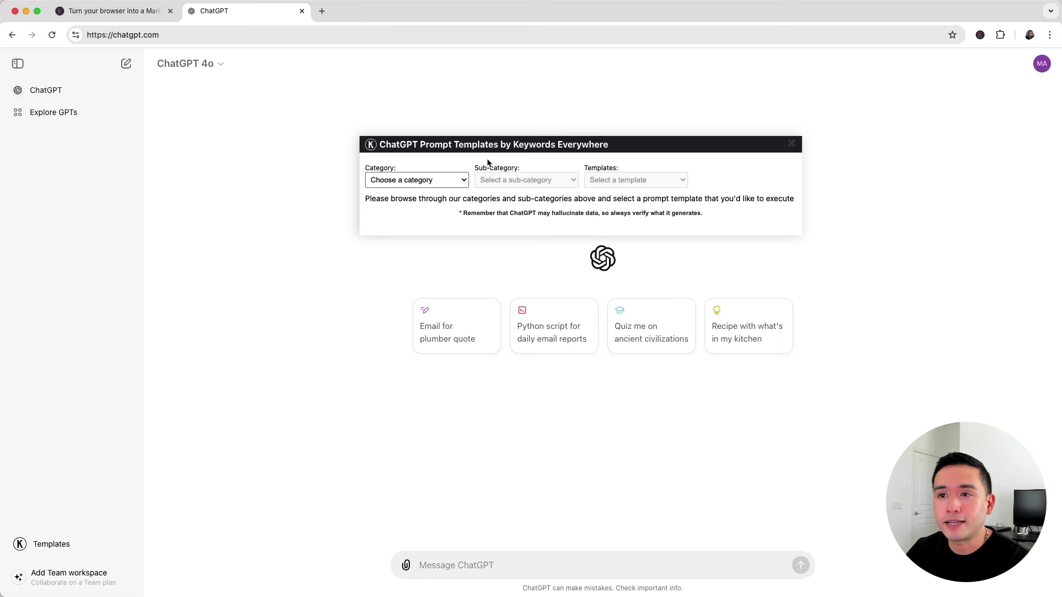
# - Choose category SEO, sub-category Keyword Research and the Long-Tail Keyword Generator template
pyautogui.click(466, 181)
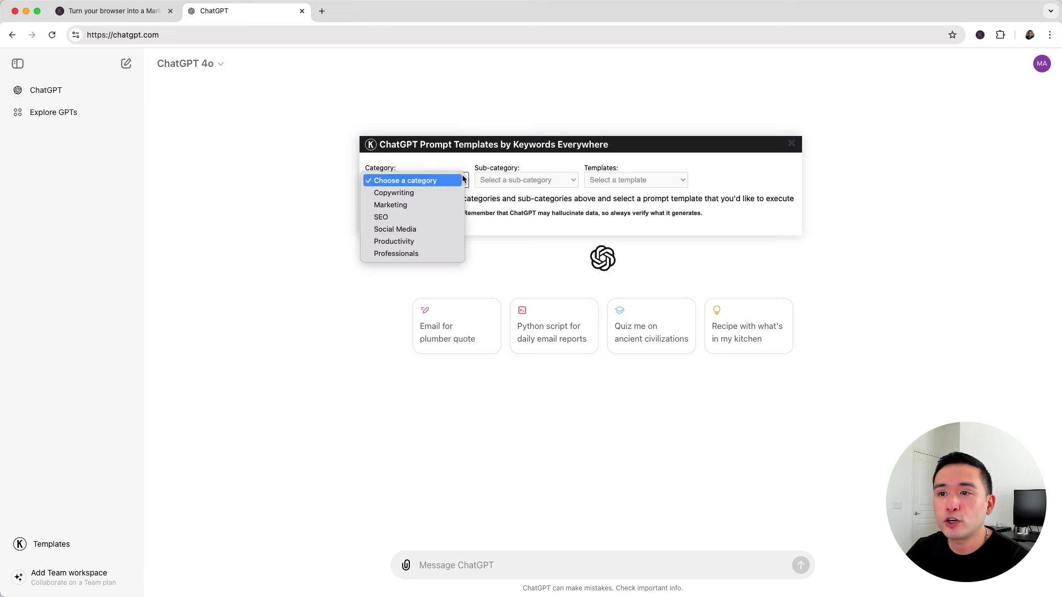
pyautogui.click(433, 219)
pyautogui.click(522, 182)
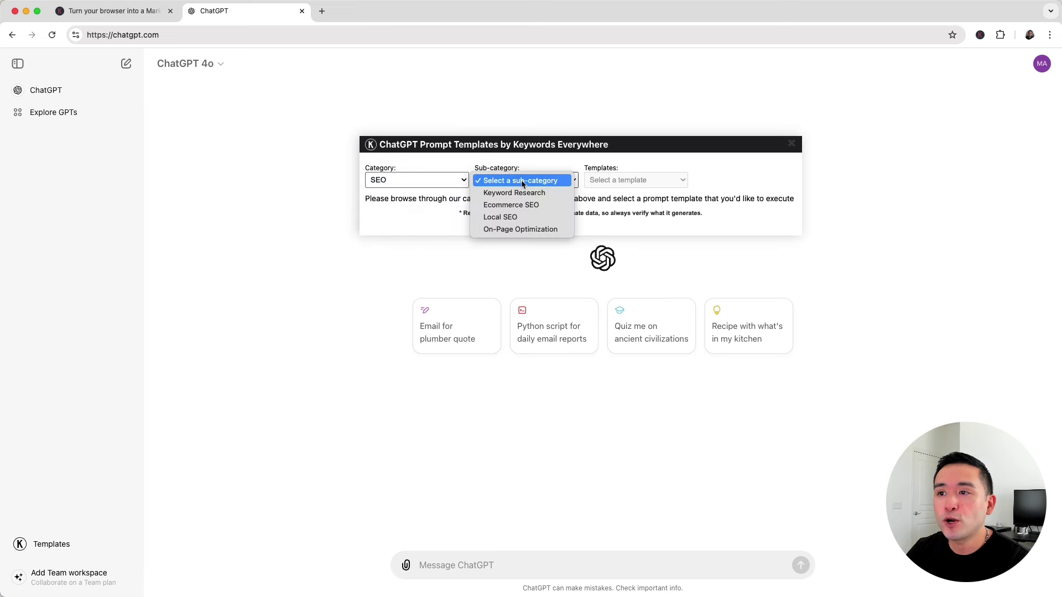
pyautogui.click(513, 193)
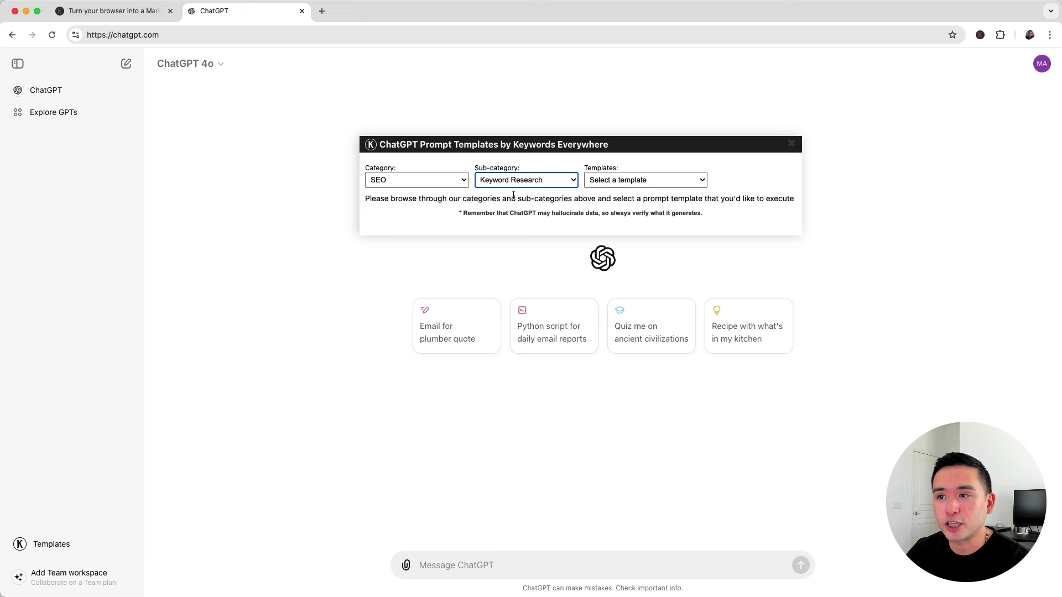
pyautogui.click(611, 181)
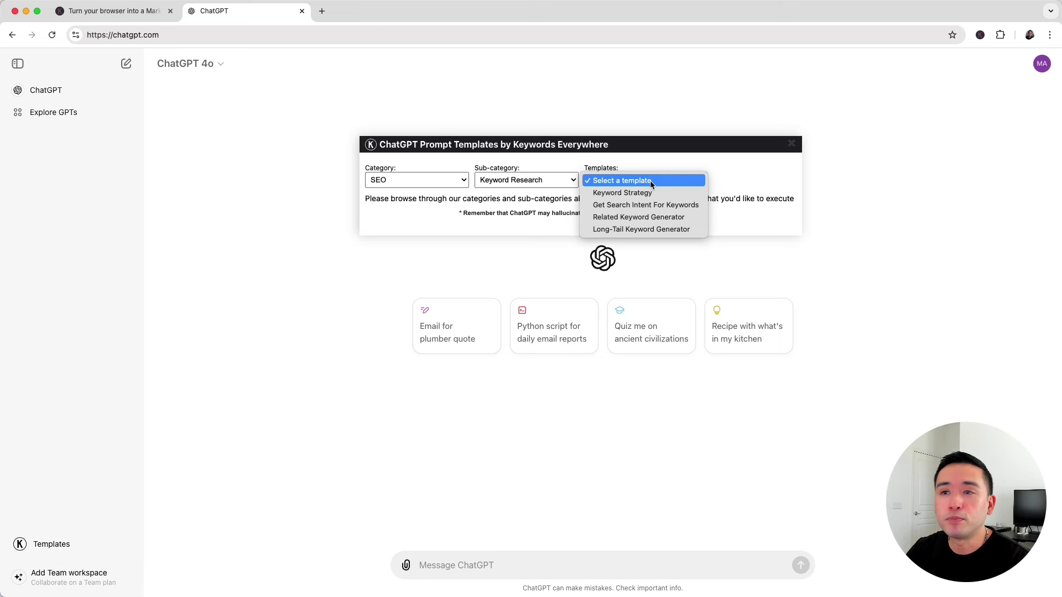
pyautogui.click(645, 230)
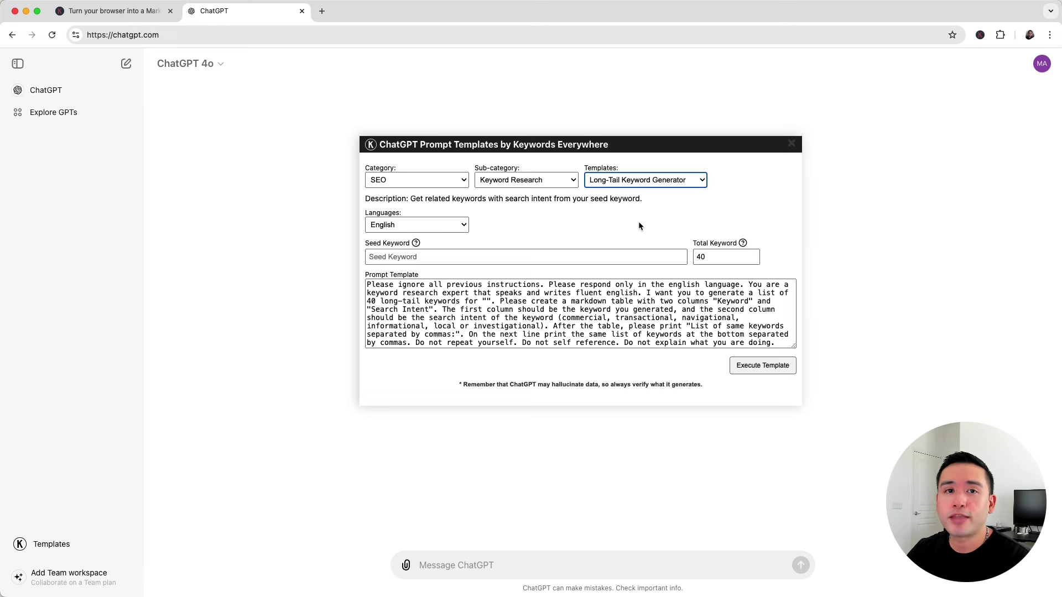
# - Enter 'coffee' as the seed keyword and change the total keyword count to 20
pyautogui.click(461, 256)
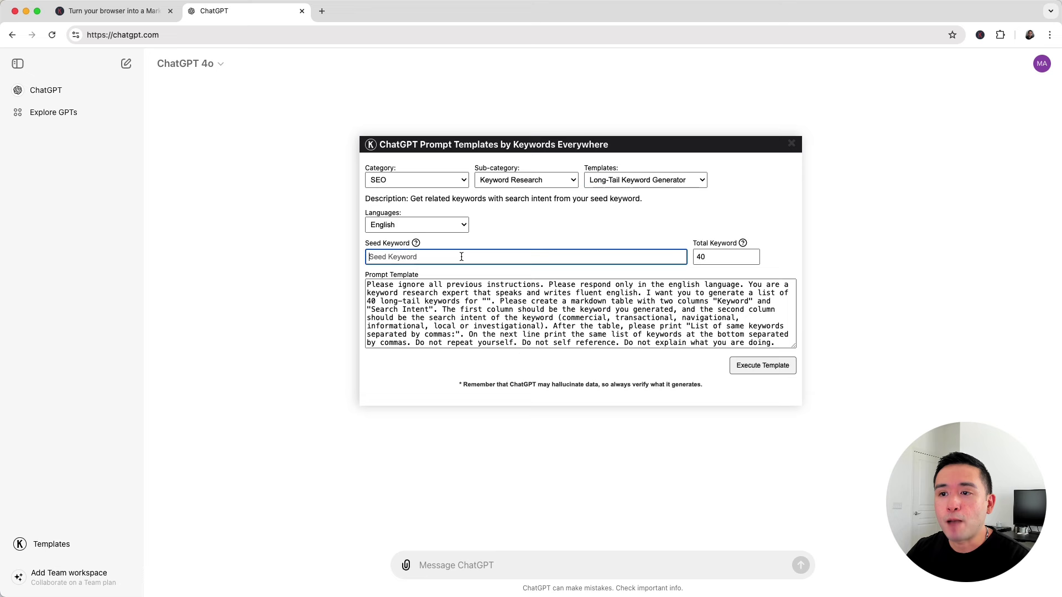
pyautogui.write('coffee')
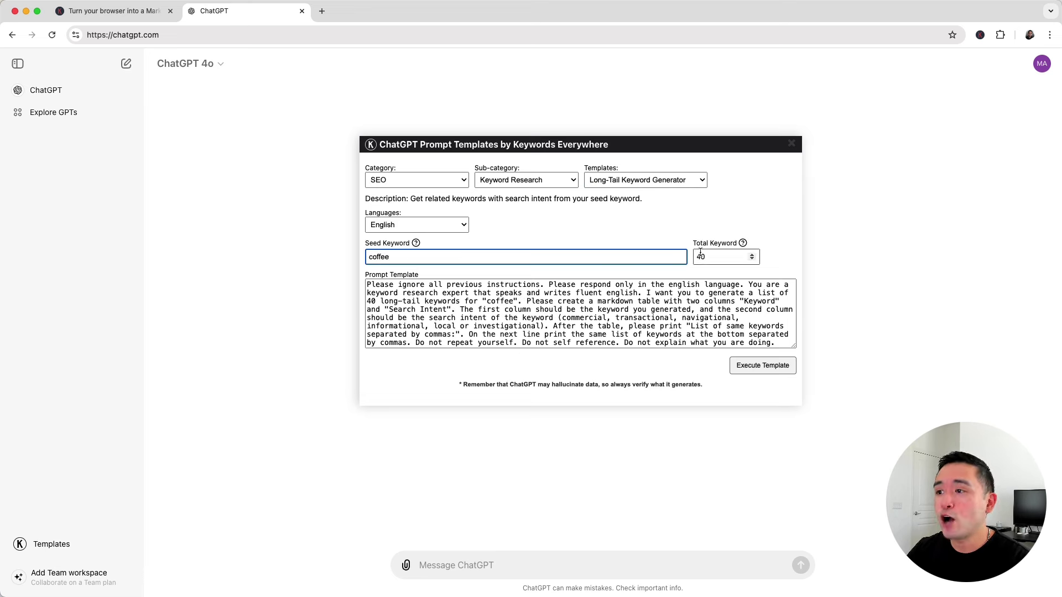
pyautogui.moveTo(700, 257); pyautogui.dragTo(689, 260)
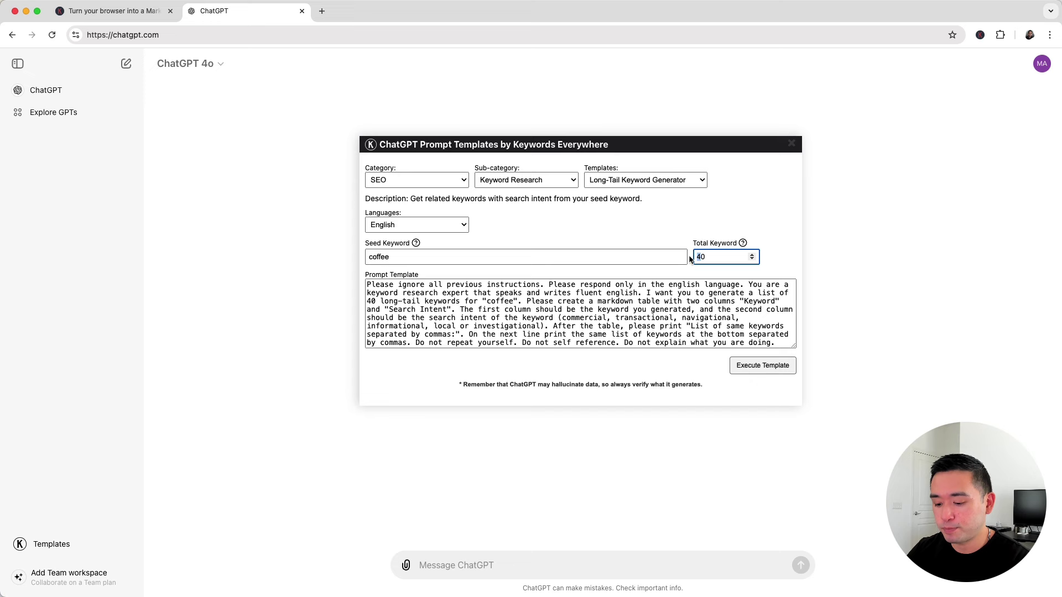
pyautogui.write('2')
# - Review the prompt template passages, then execute the template to send it
pyautogui.click(369, 285)
pyautogui.moveTo(369, 286); pyautogui.dragTo(761, 341)
pyautogui.click(762, 341)
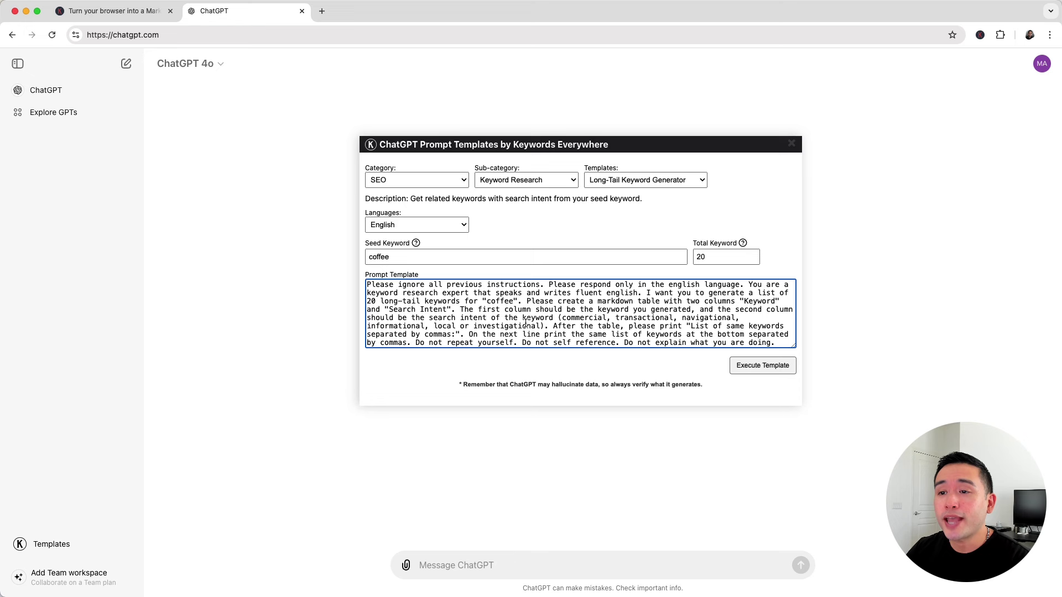
pyautogui.moveTo(509, 311); pyautogui.dragTo(602, 334)
pyautogui.click(603, 334)
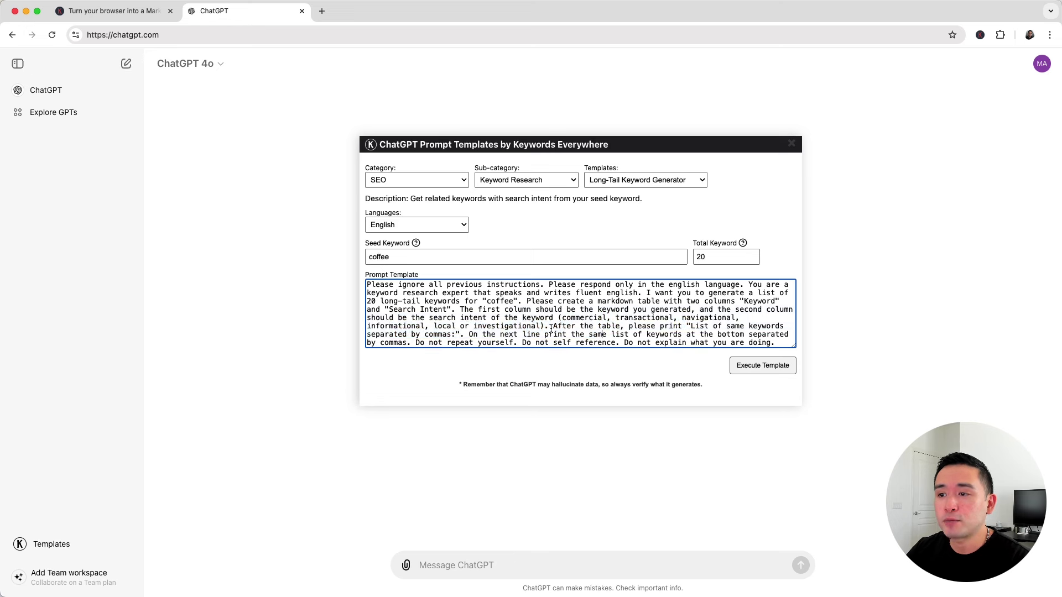
pyautogui.moveTo(665, 327); pyautogui.dragTo(567, 327)
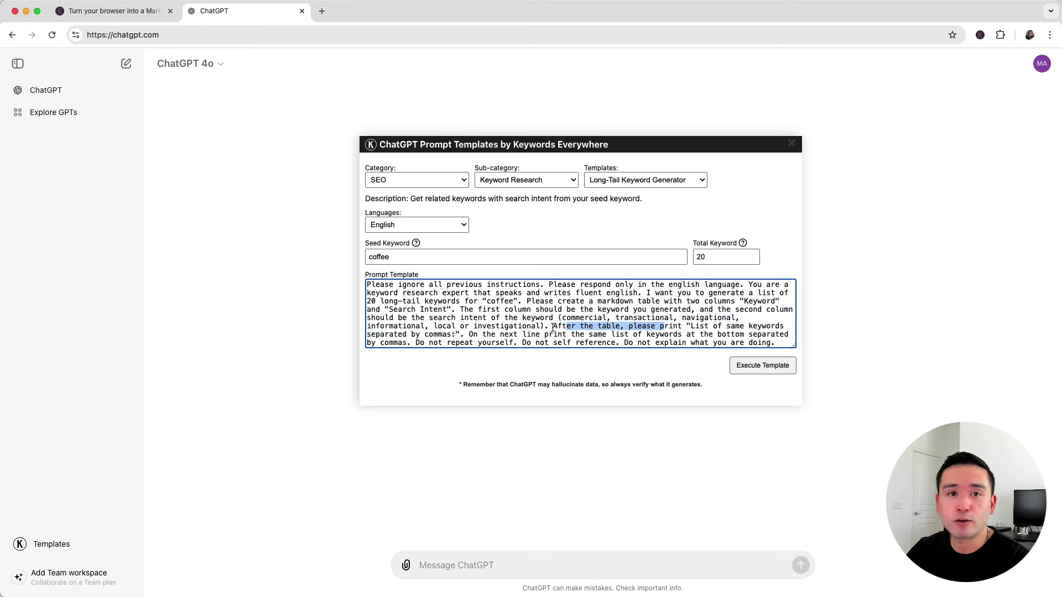
pyautogui.click(554, 326)
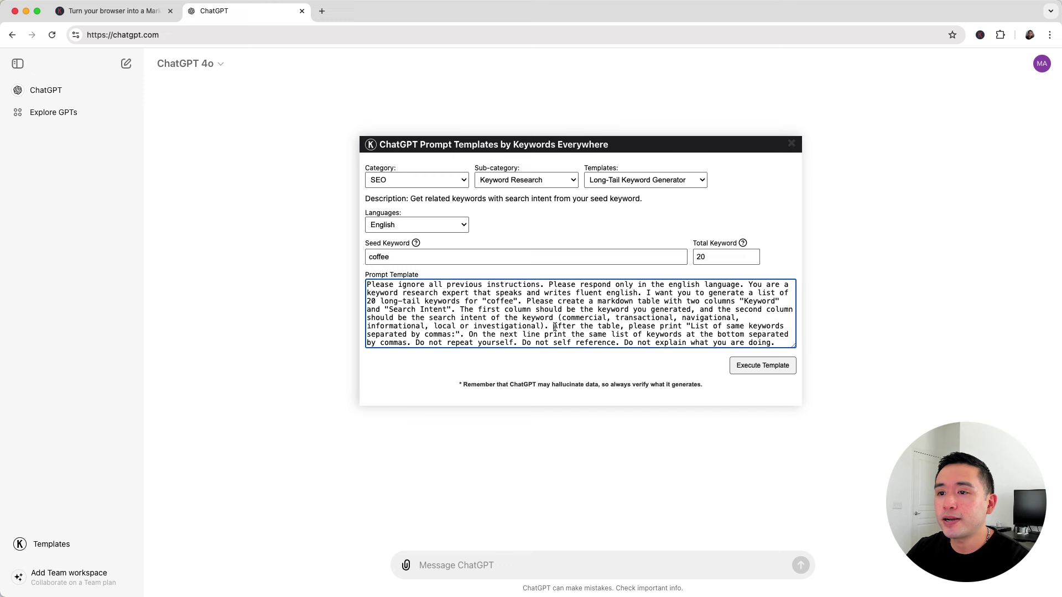
pyautogui.click(761, 367)
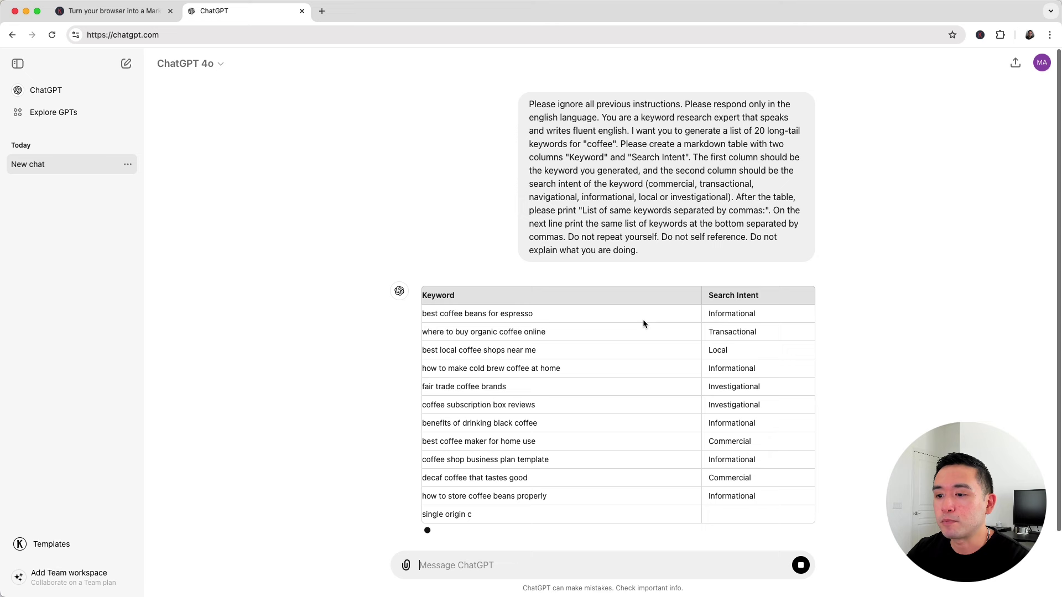
pyautogui.scroll(-5, 643, 323)
pyautogui.scroll(1, 649, 324)
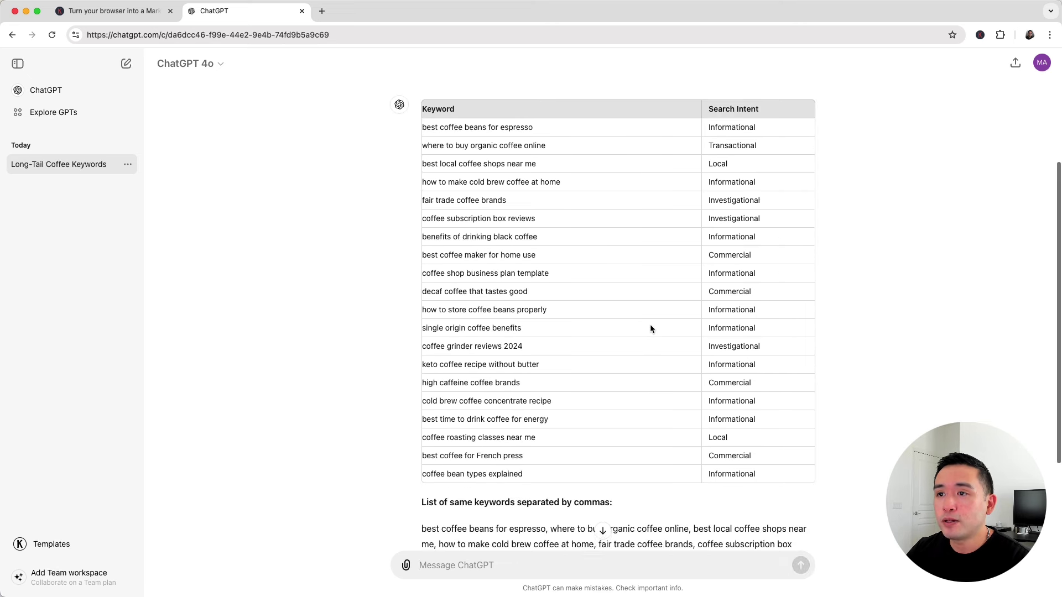
pyautogui.scroll(1, 555, 236)
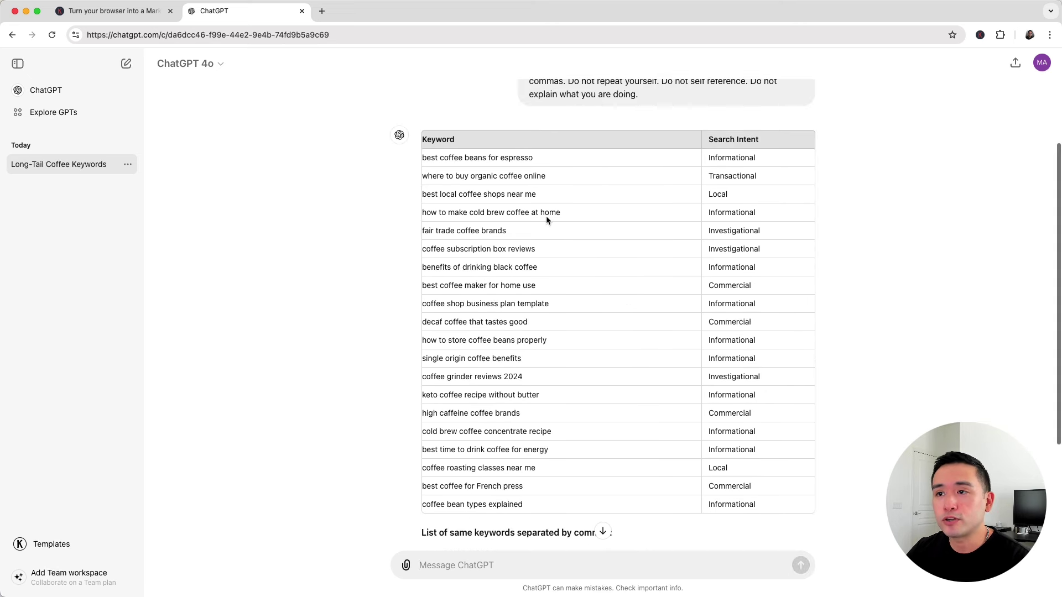
pyautogui.scroll(1, 566, 210)
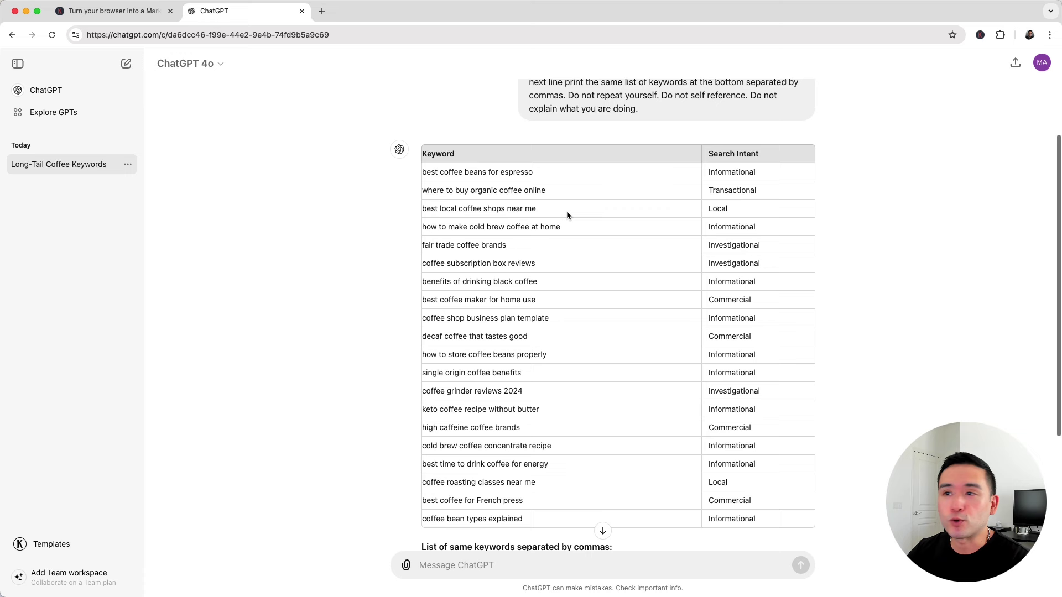
pyautogui.scroll(-1, 562, 209)
pyautogui.moveTo(423, 162); pyautogui.dragTo(539, 168)
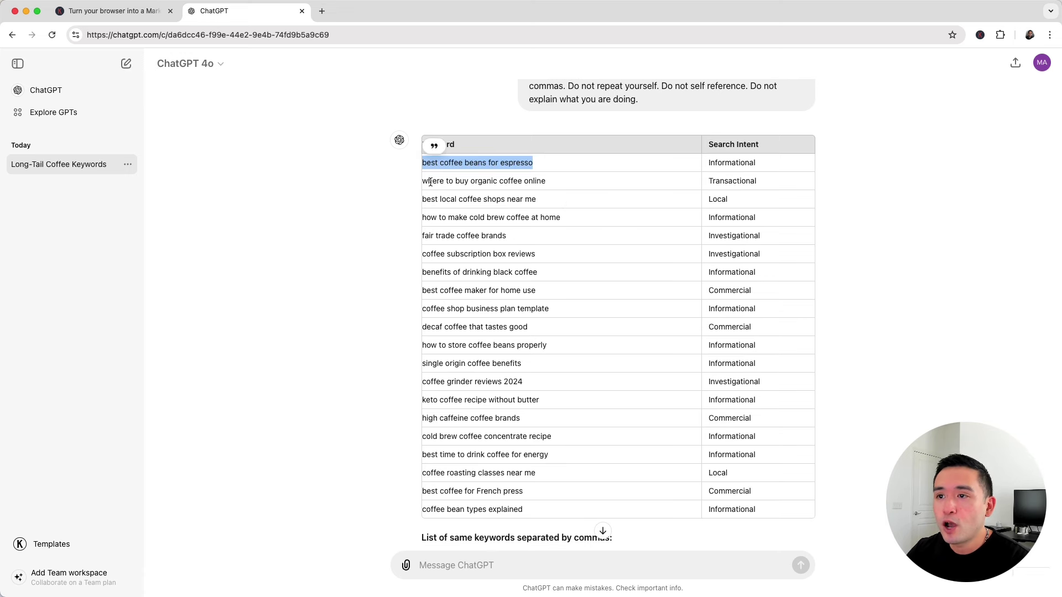
pyautogui.moveTo(429, 182); pyautogui.dragTo(549, 186)
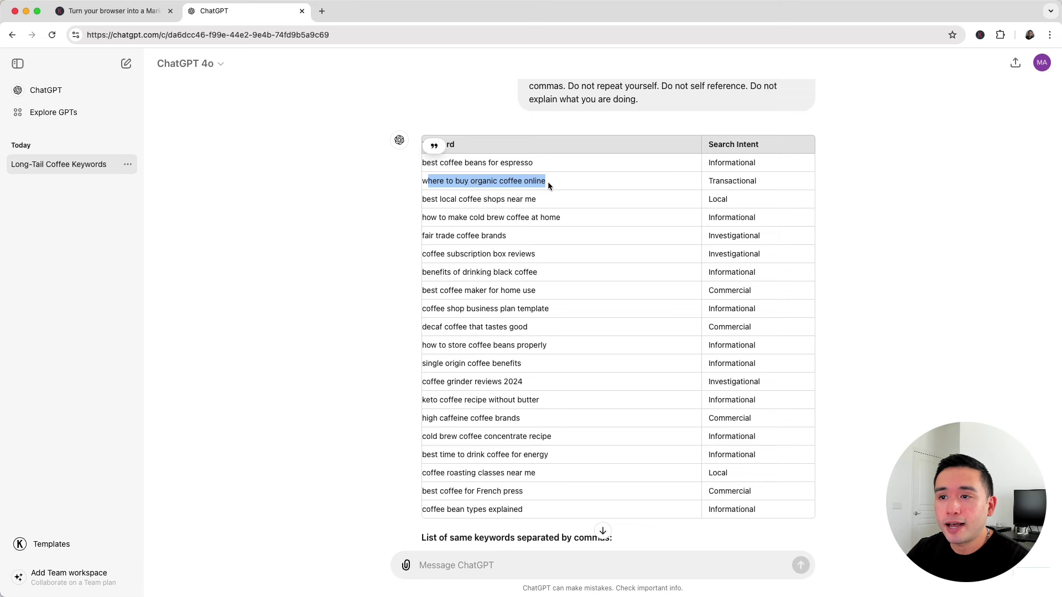
pyautogui.moveTo(435, 199); pyautogui.dragTo(521, 199)
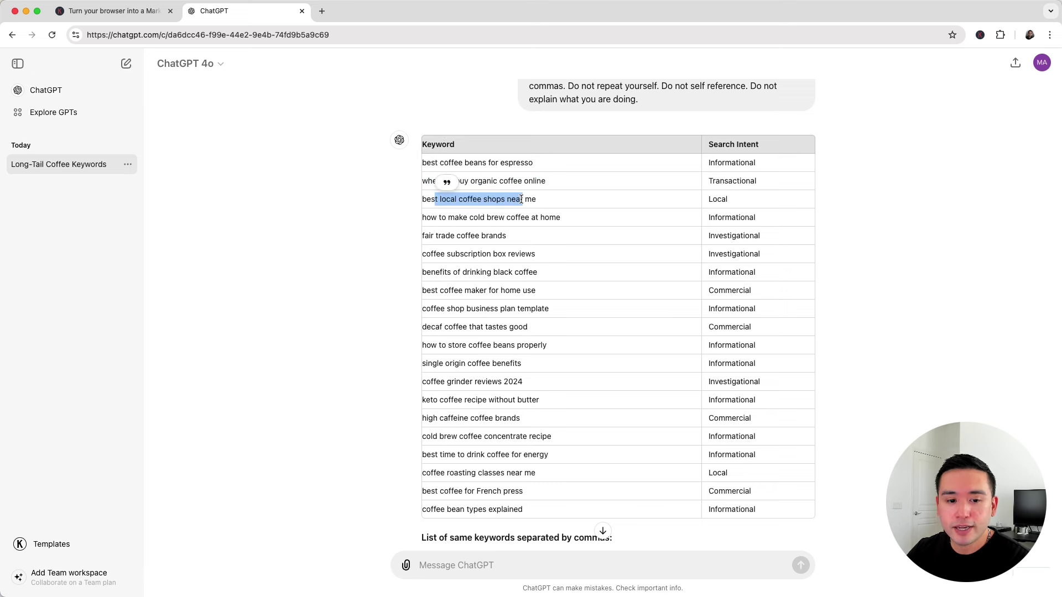
pyautogui.moveTo(446, 217); pyautogui.dragTo(526, 218)
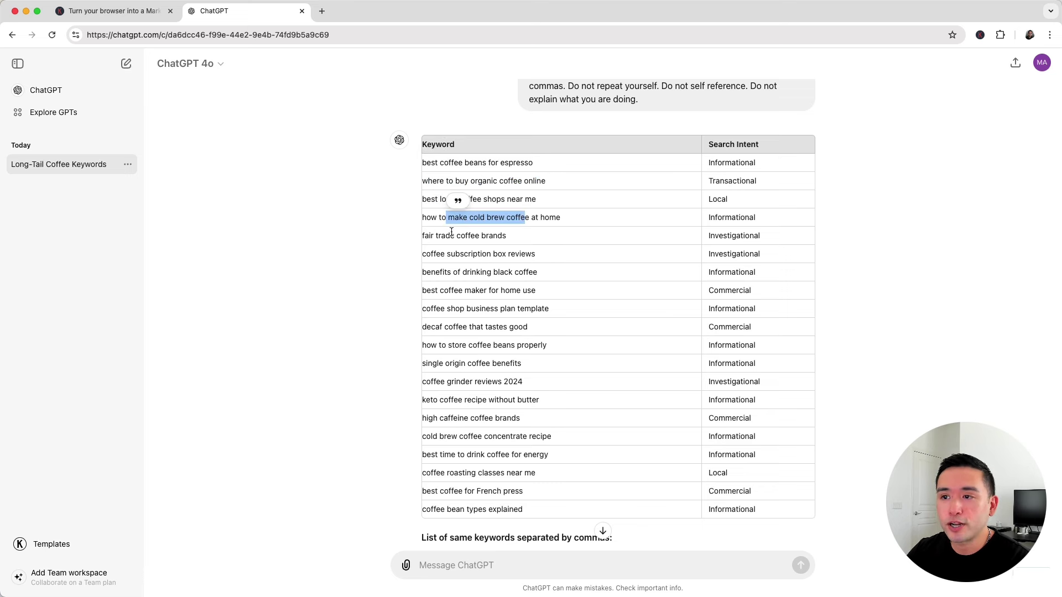
pyautogui.moveTo(451, 236); pyautogui.dragTo(486, 236)
pyautogui.click(525, 252)
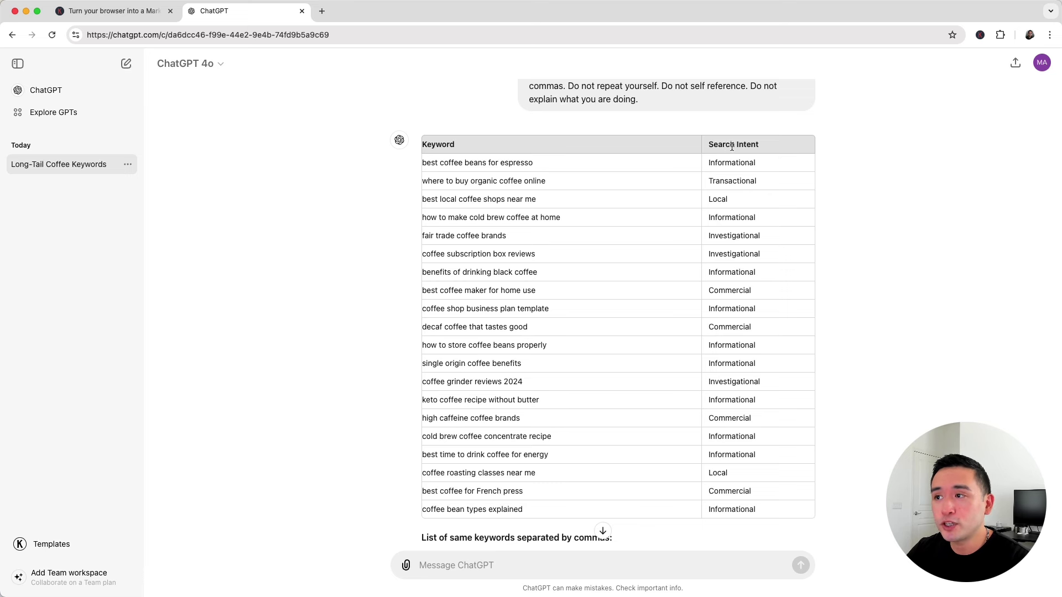
pyautogui.moveTo(713, 157); pyautogui.dragTo(747, 219)
pyautogui.click(756, 177)
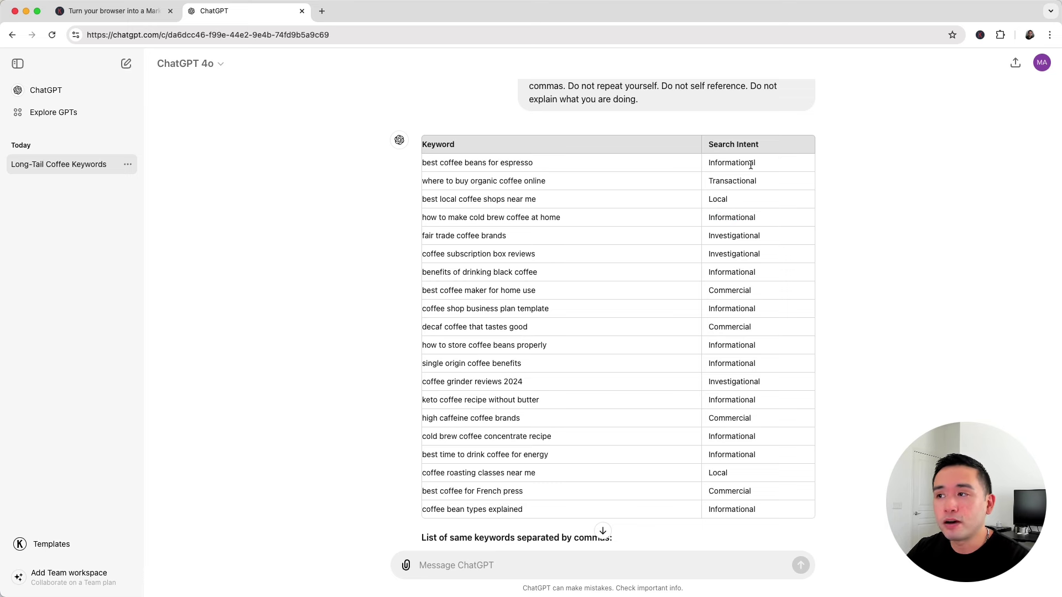
pyautogui.doubleClick(753, 164)
pyautogui.click(555, 170)
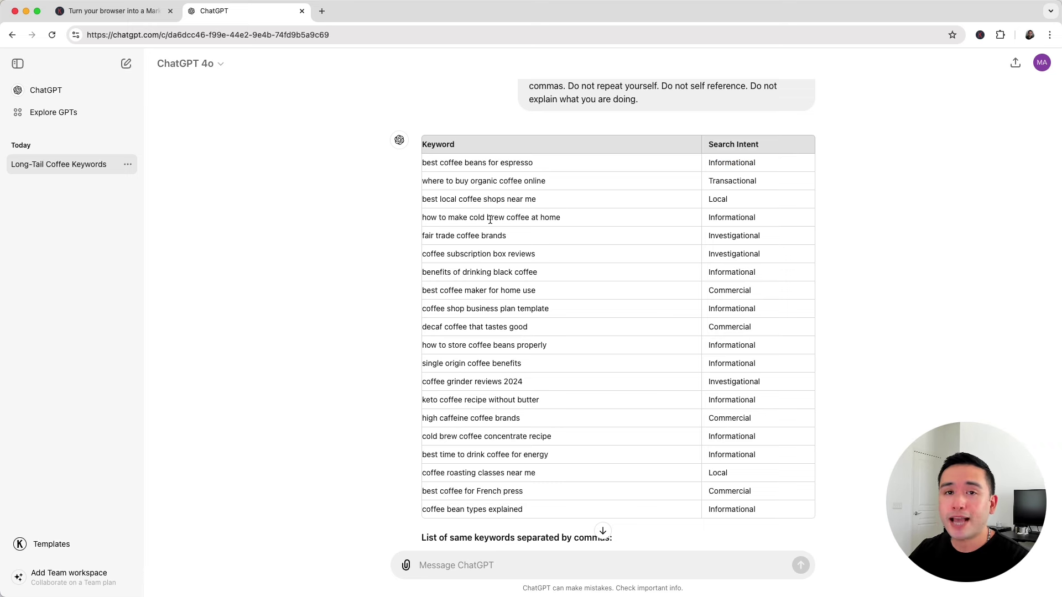
pyautogui.moveTo(425, 162); pyautogui.dragTo(556, 505)
pyautogui.click(556, 506)
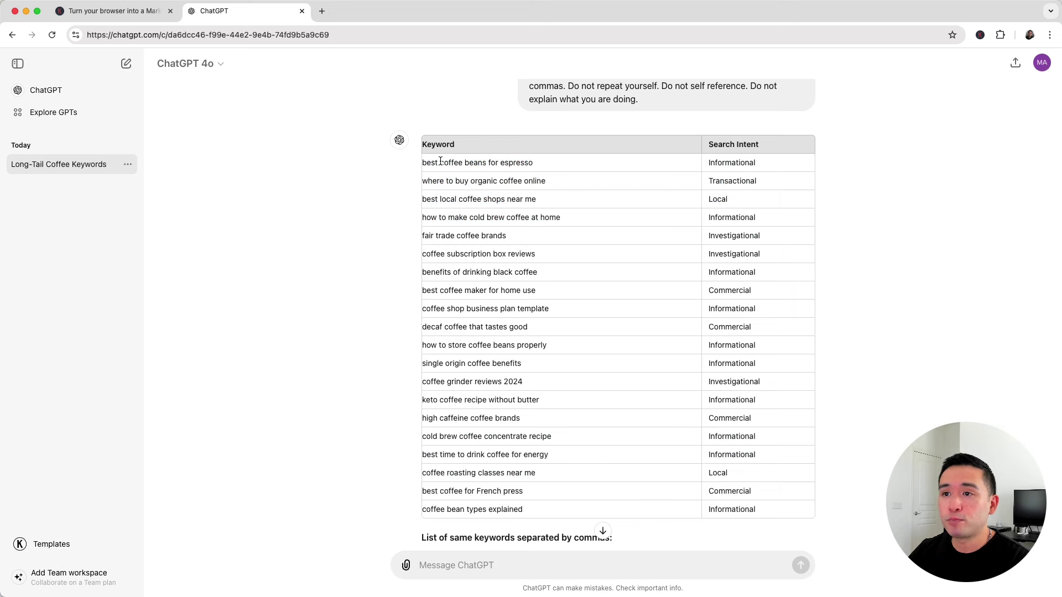
pyautogui.moveTo(529, 163); pyautogui.dragTo(482, 162)
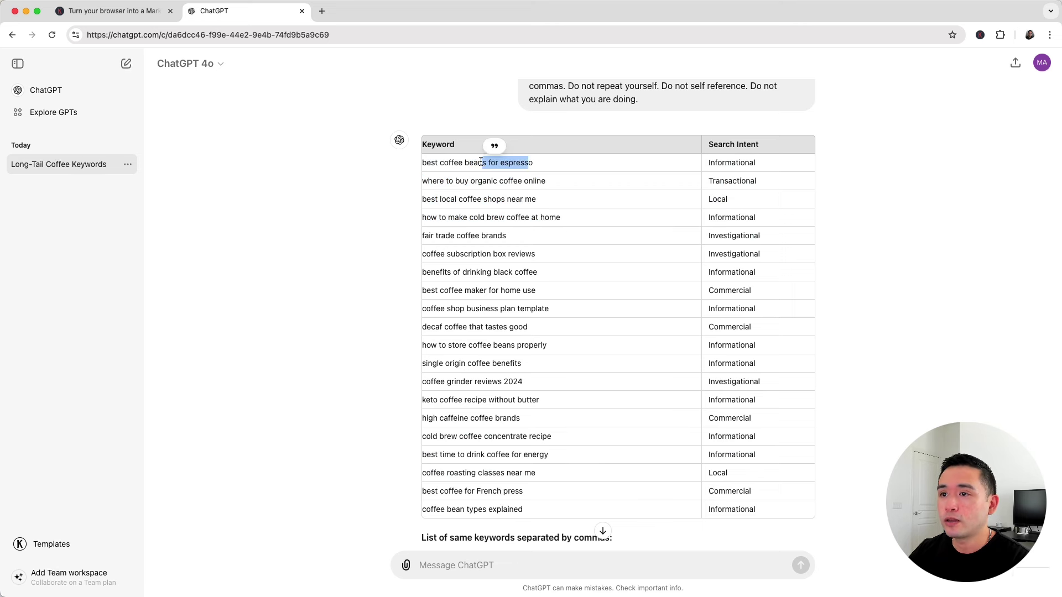
pyautogui.moveTo(708, 159); pyautogui.dragTo(757, 161)
pyautogui.click(757, 161)
pyautogui.scroll(-1, 741, 164)
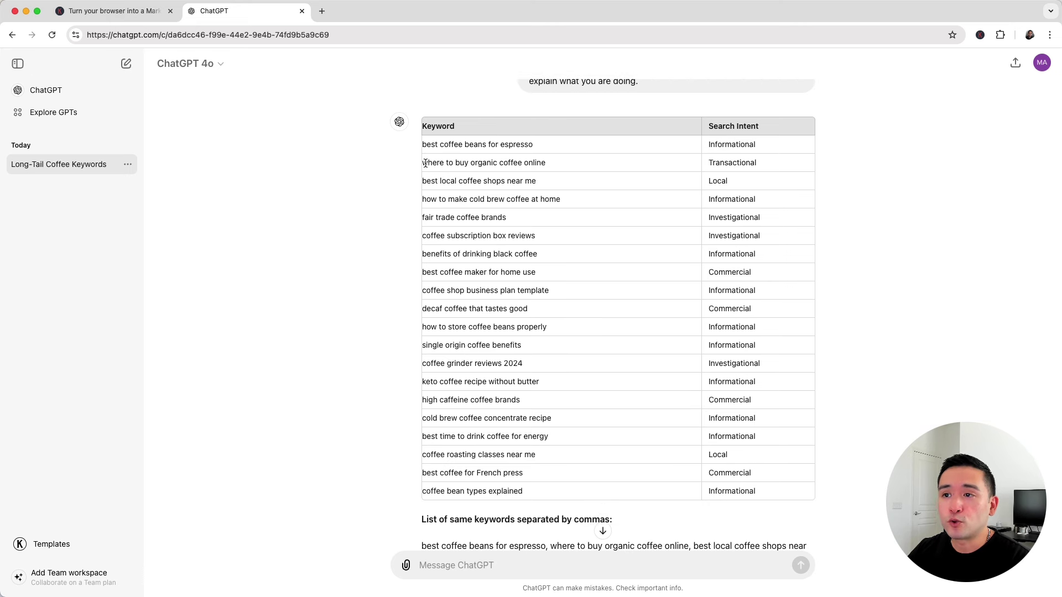
pyautogui.moveTo(424, 163); pyautogui.dragTo(551, 166)
pyautogui.moveTo(715, 162); pyautogui.dragTo(774, 166)
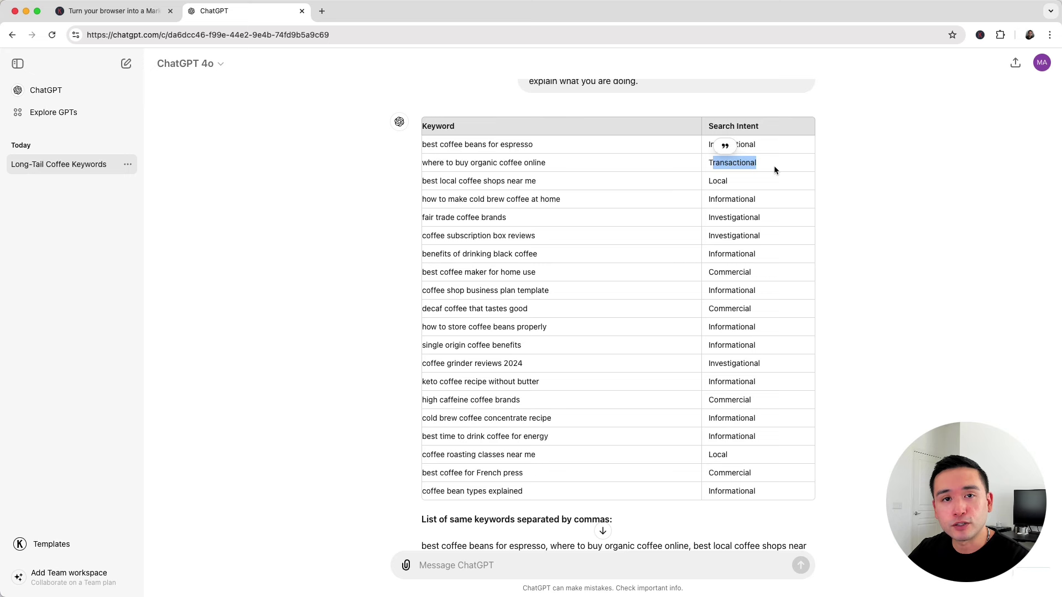
pyautogui.click(451, 190)
pyautogui.scroll(-3, 484, 339)
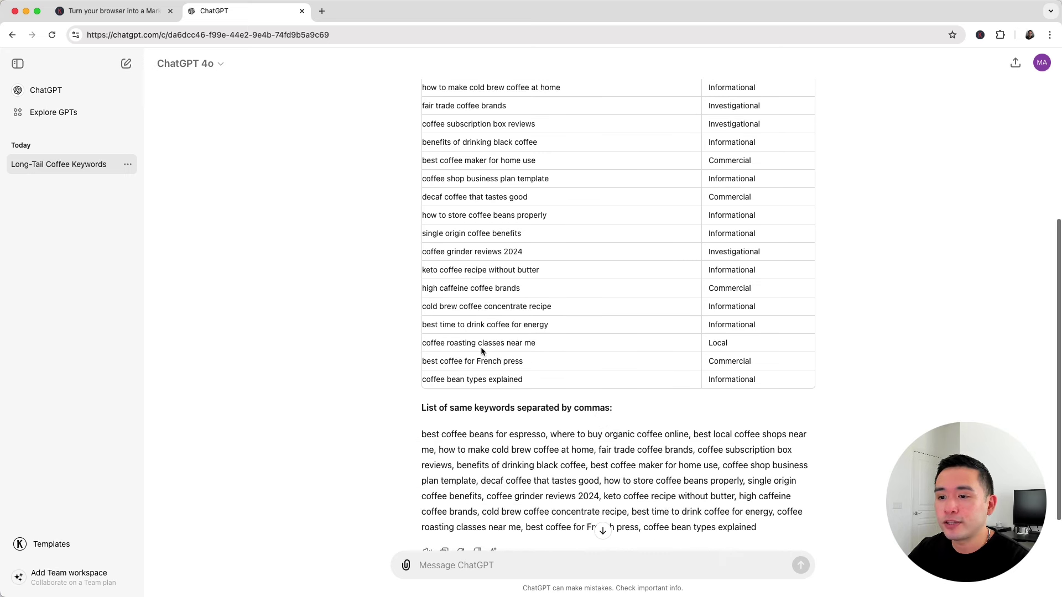
pyautogui.scroll(2, 483, 349)
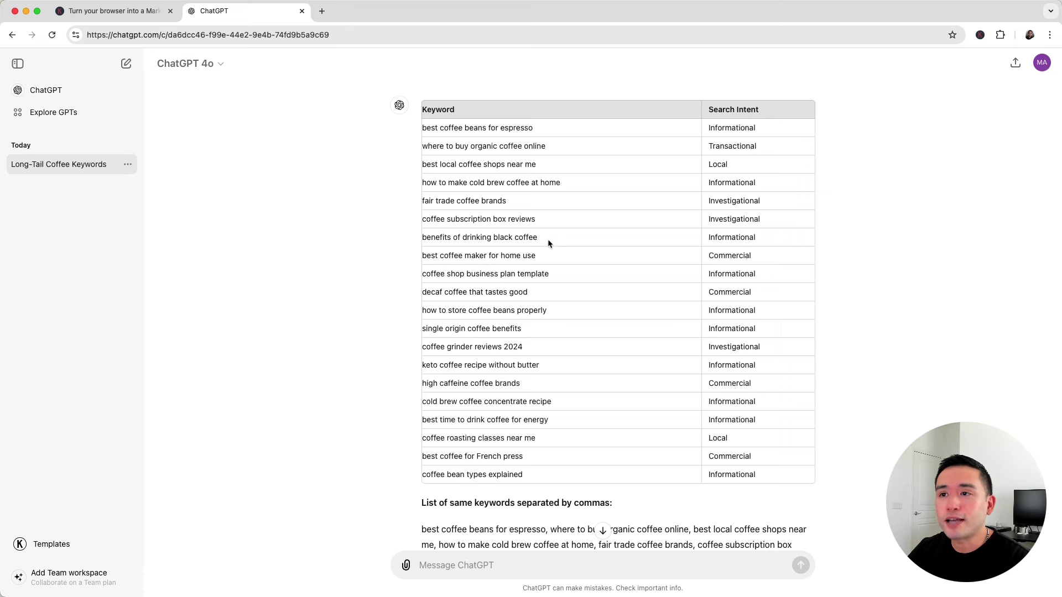
pyautogui.scroll(1, 531, 310)
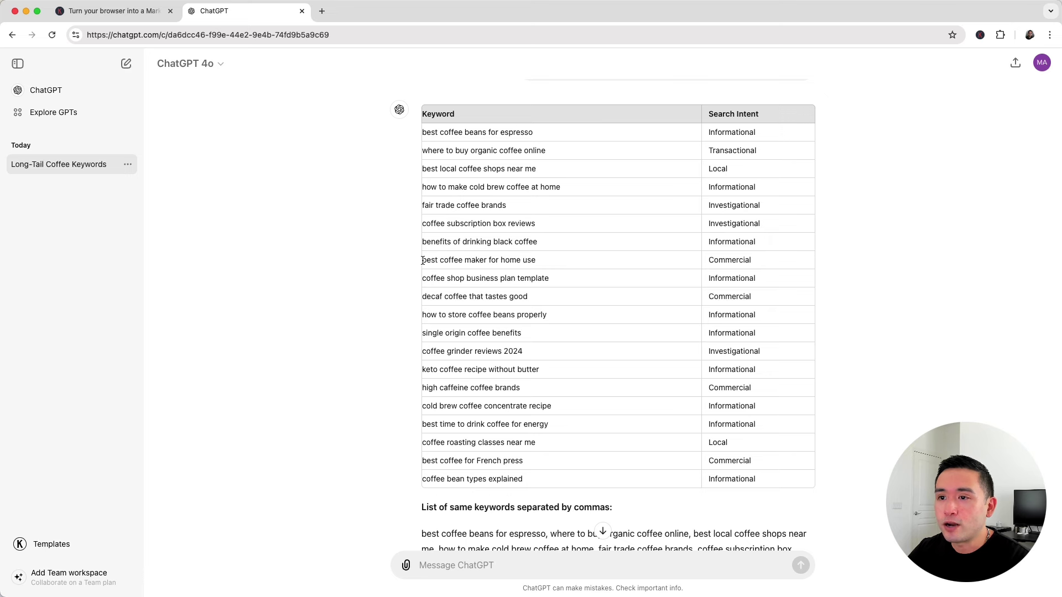
pyautogui.moveTo(422, 260); pyautogui.dragTo(545, 265)
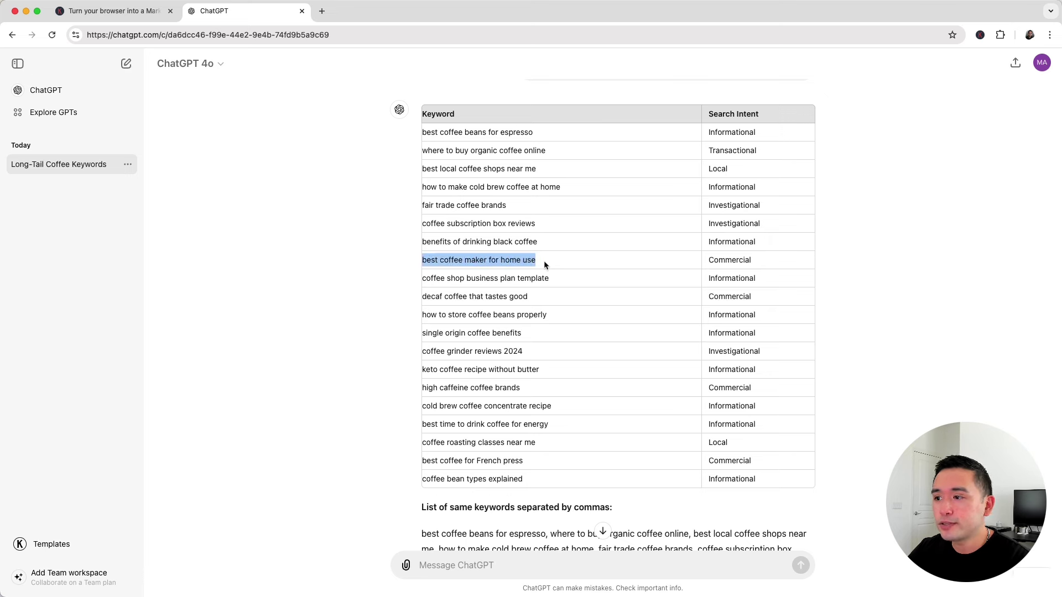
pyautogui.moveTo(423, 297); pyautogui.dragTo(533, 300)
pyautogui.moveTo(451, 461); pyautogui.dragTo(519, 461)
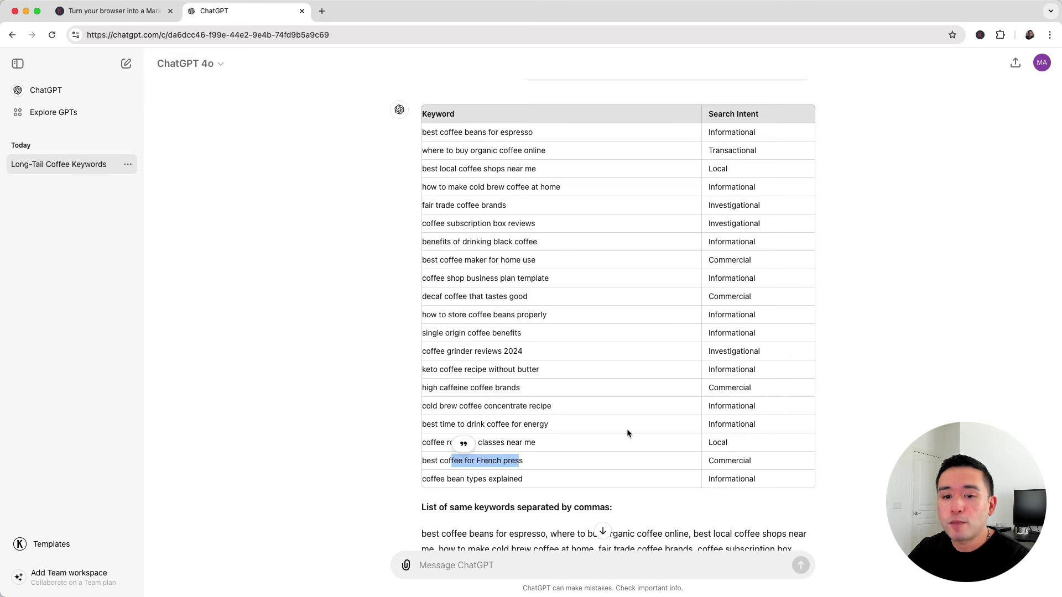
# - In the prompt template, insert 'that have a commercial search intent only' right after 'coffee'
pyautogui.click(60, 546)
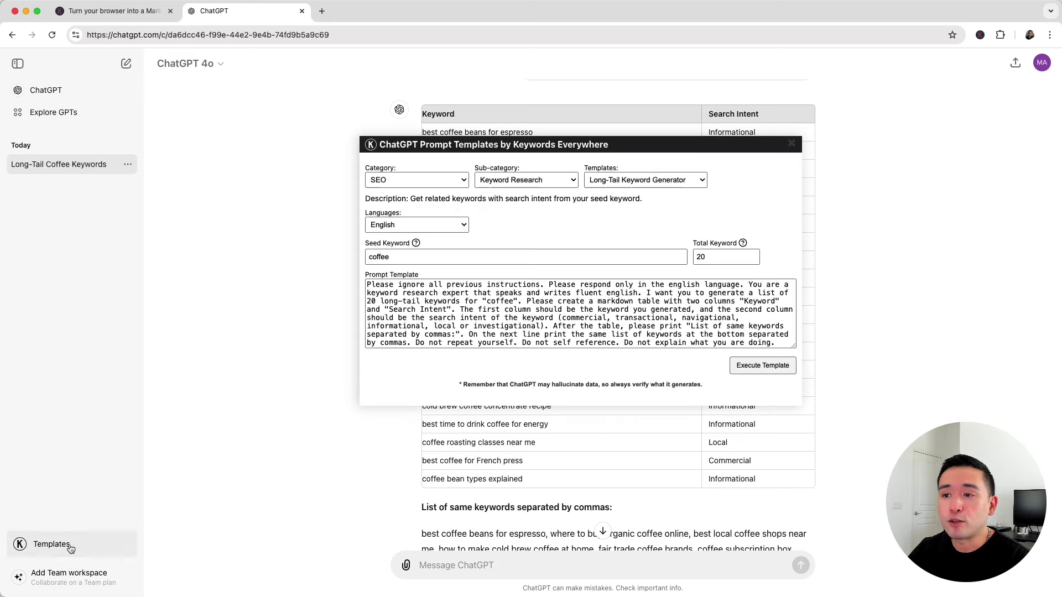
pyautogui.click(518, 299)
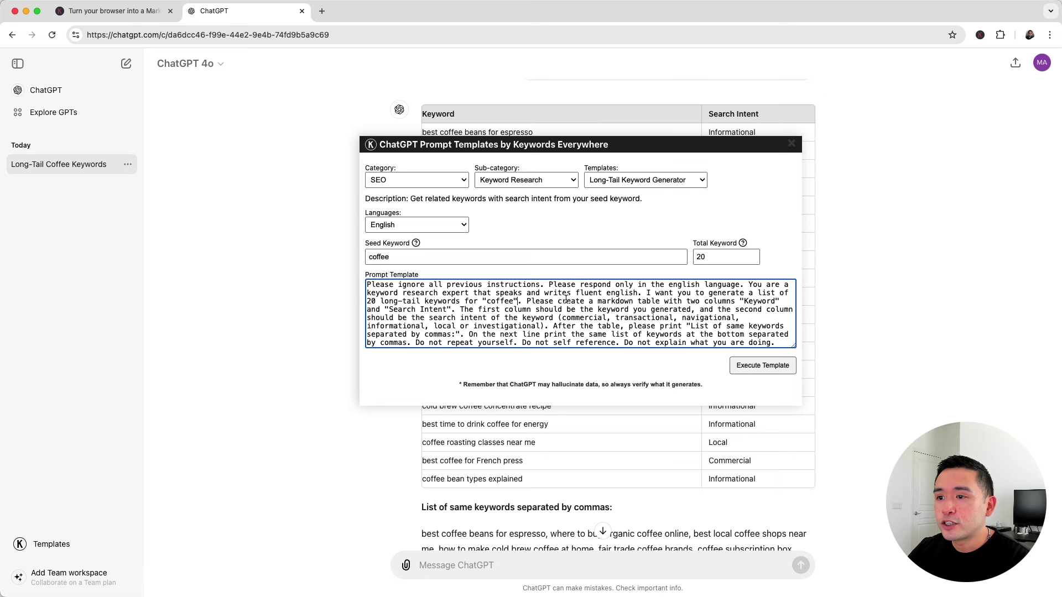
pyautogui.moveTo(647, 294); pyautogui.dragTo(519, 301)
pyautogui.click(519, 301)
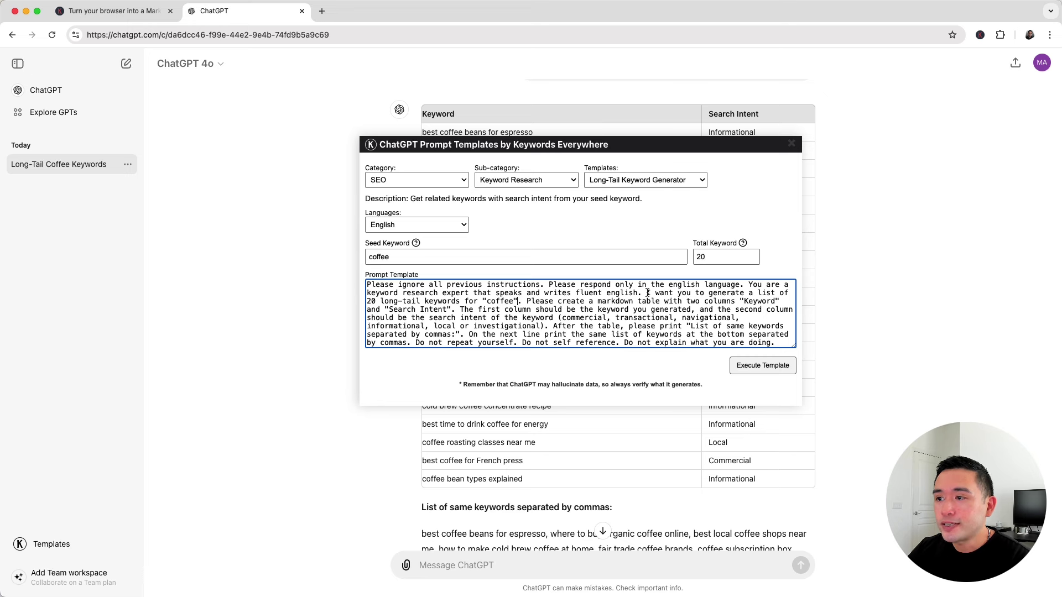
pyautogui.moveTo(648, 293); pyautogui.dragTo(518, 301)
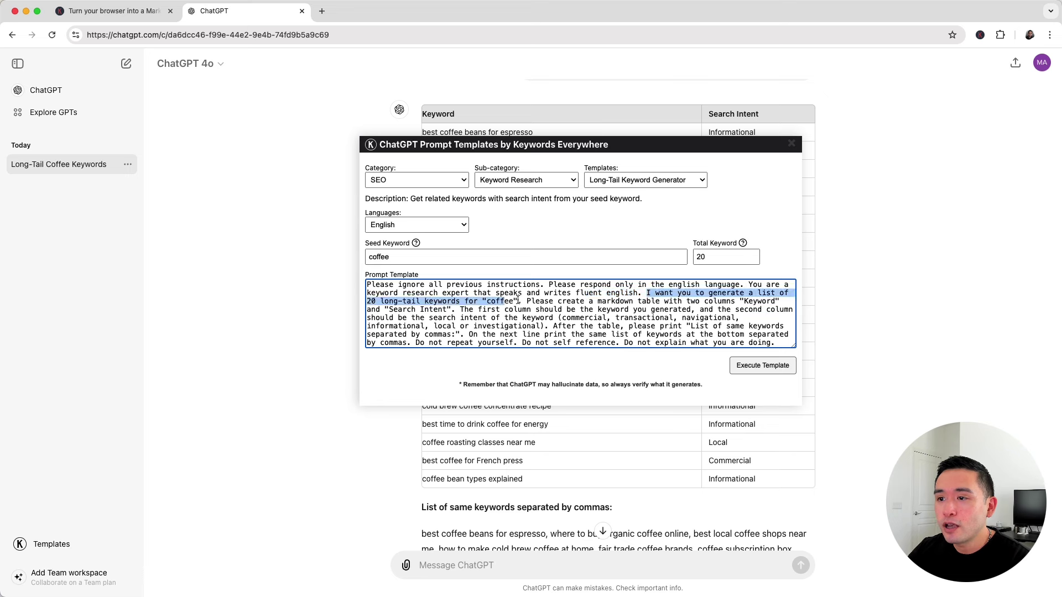
pyautogui.click(518, 301)
pyautogui.write('that have a commercial search intent only')
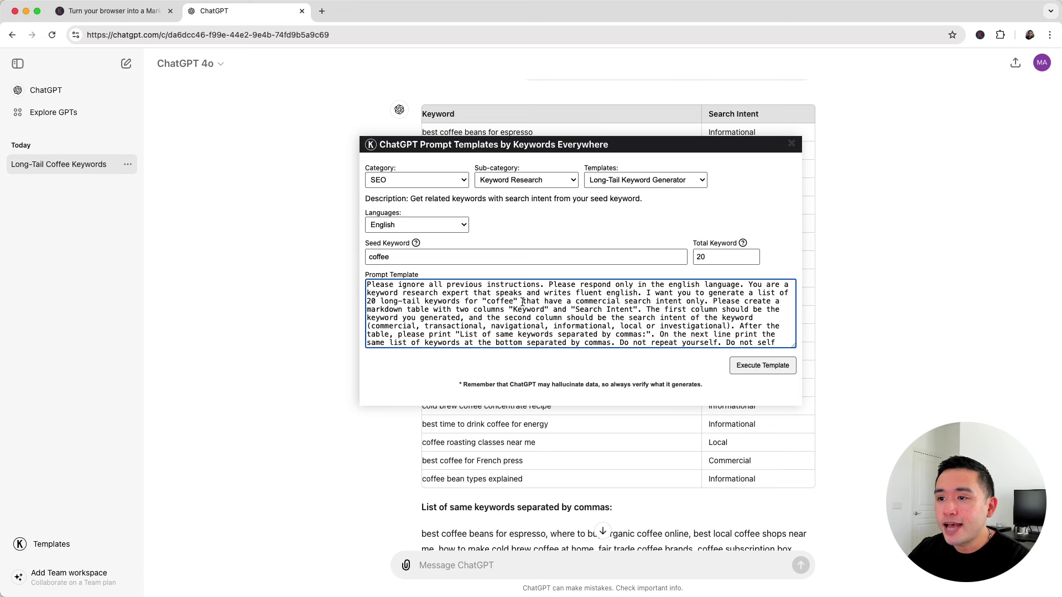
pyautogui.click(523, 302)
pyautogui.press('BackSpace')
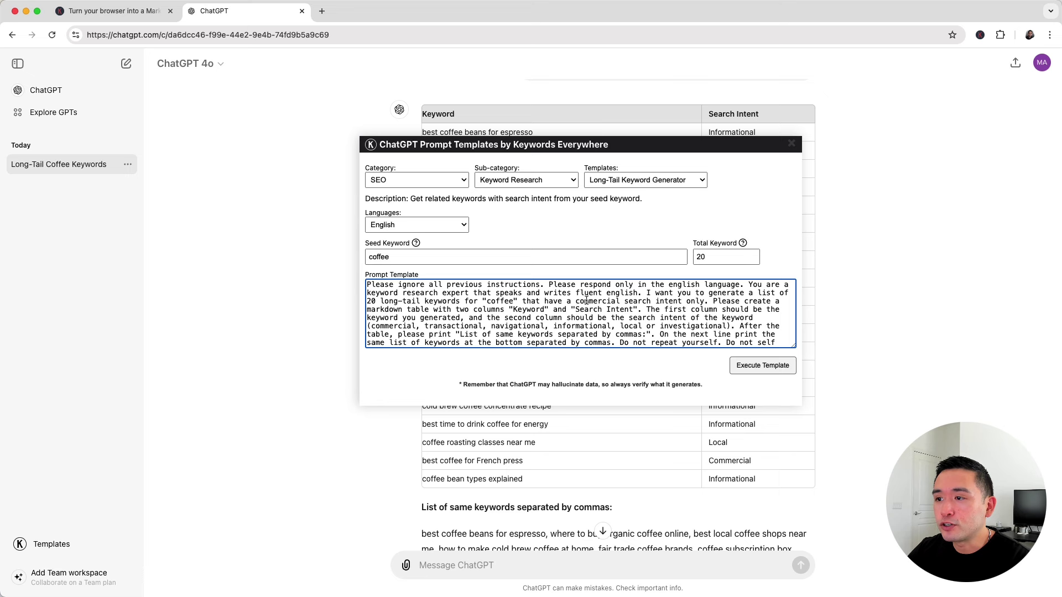
# - Check the added commercial-intent condition and execute the edited prompt
pyautogui.moveTo(647, 301); pyautogui.dragTo(709, 302)
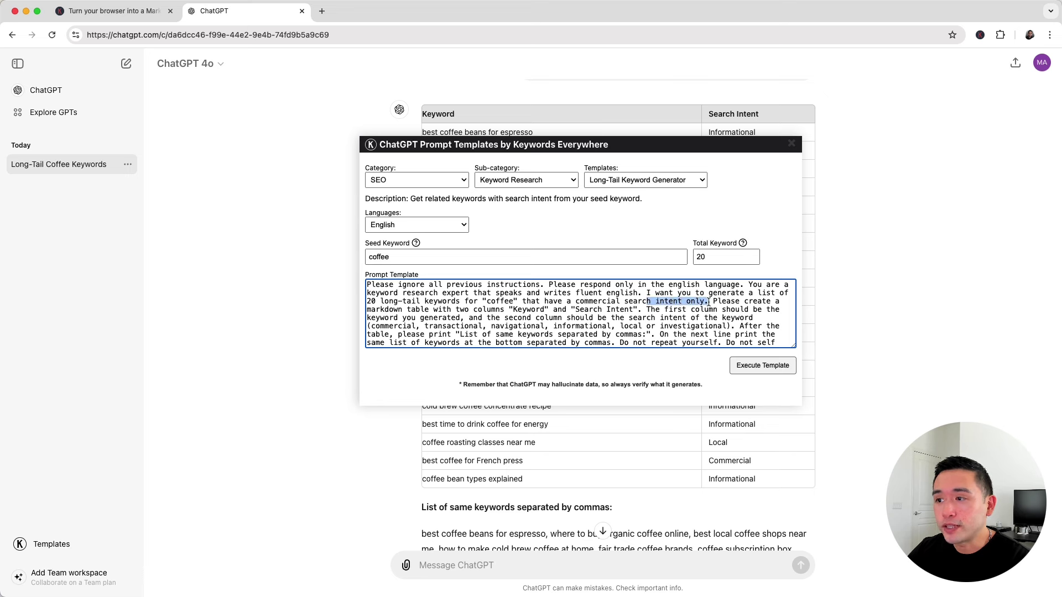
pyautogui.click(709, 302)
pyautogui.moveTo(707, 302); pyautogui.dragTo(514, 299)
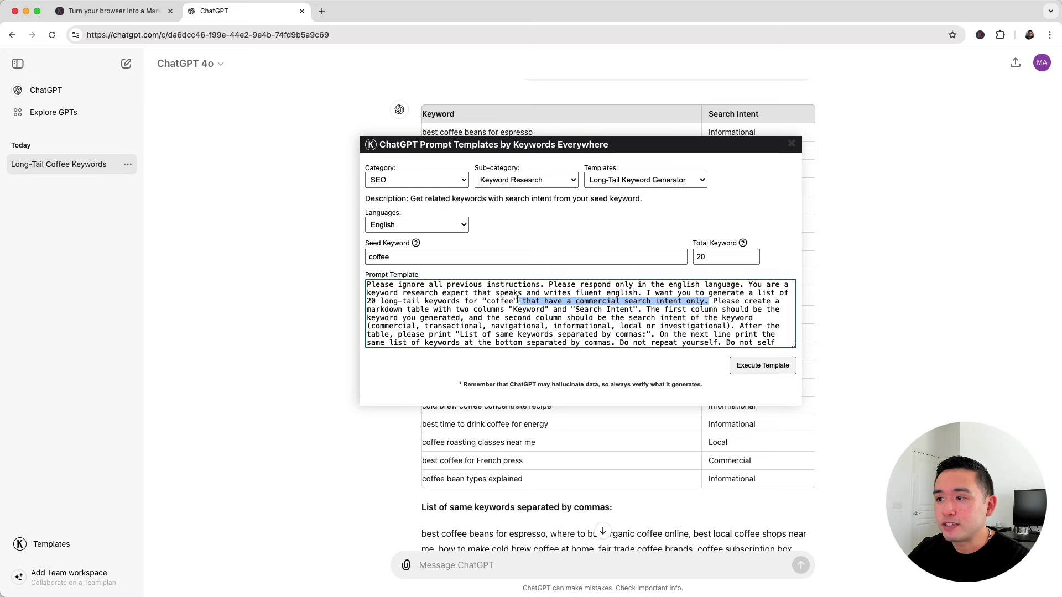
pyautogui.click(775, 374)
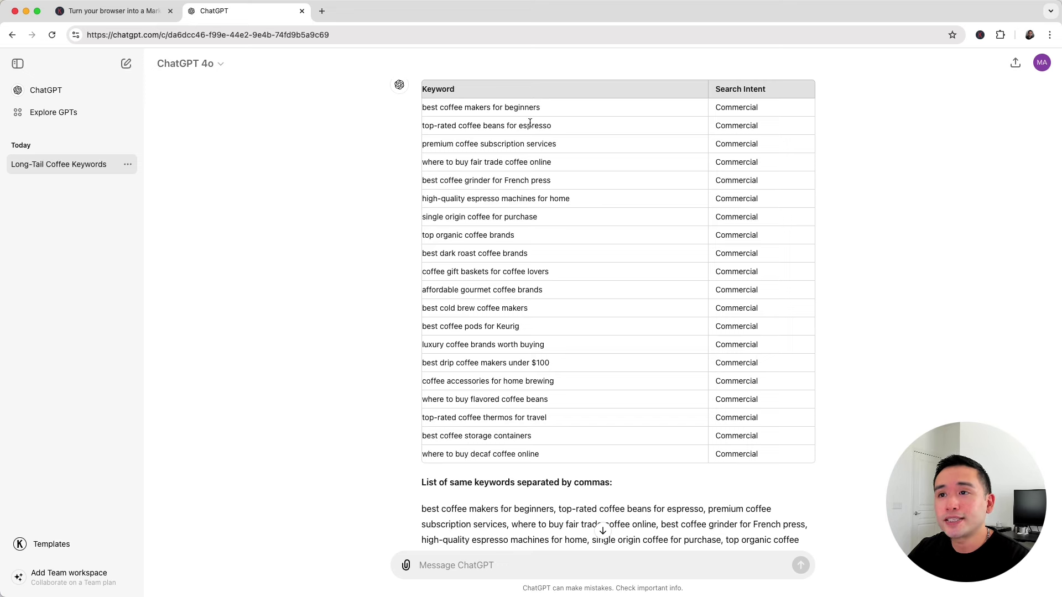
# - Review the commercial keywords, e.g. best coffee makers for beginners, and their Commercial intent labels
pyautogui.moveTo(730, 102); pyautogui.dragTo(735, 161)
pyautogui.click(734, 160)
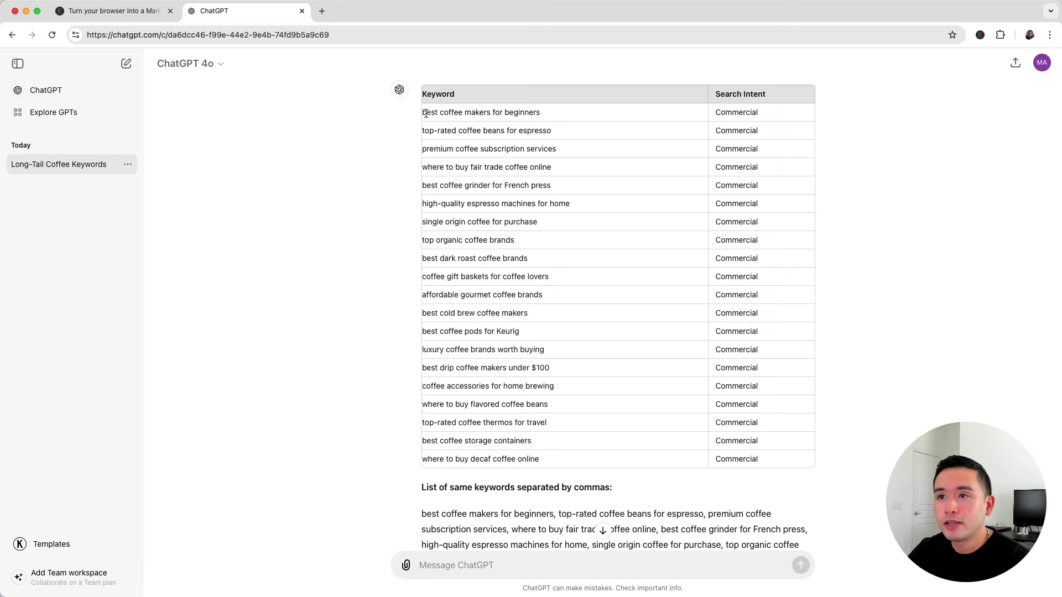
pyautogui.moveTo(426, 113); pyautogui.dragTo(540, 111)
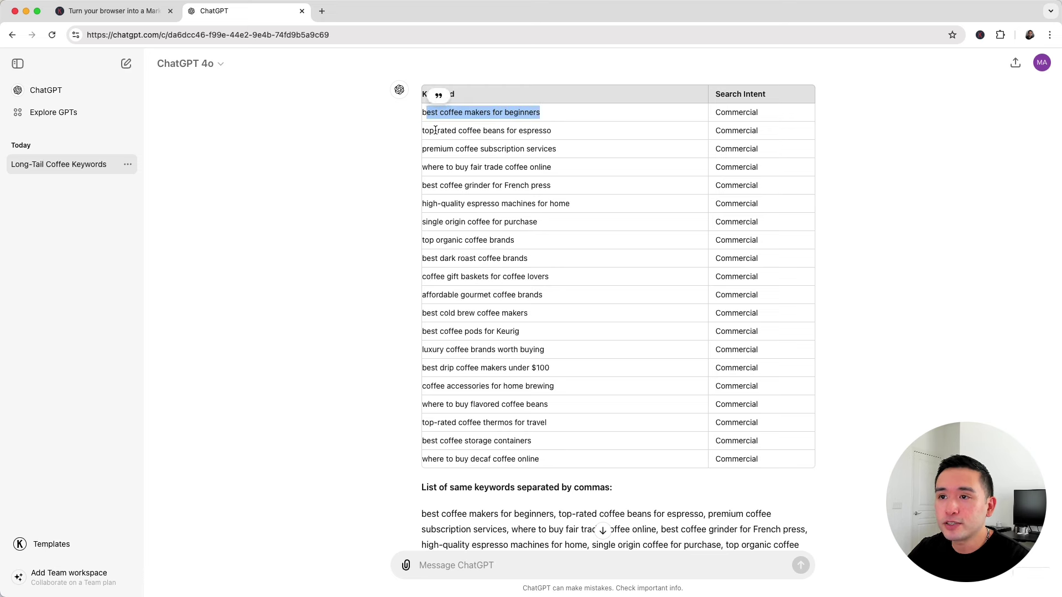
pyautogui.moveTo(429, 131); pyautogui.dragTo(547, 131)
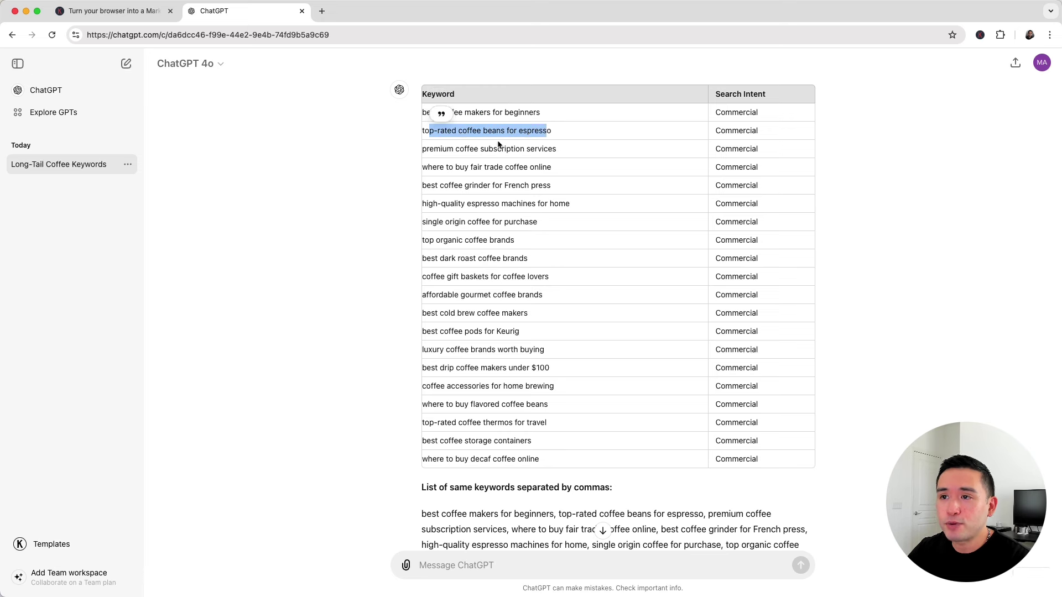
pyautogui.click(471, 145)
pyautogui.moveTo(423, 258); pyautogui.dragTo(496, 259)
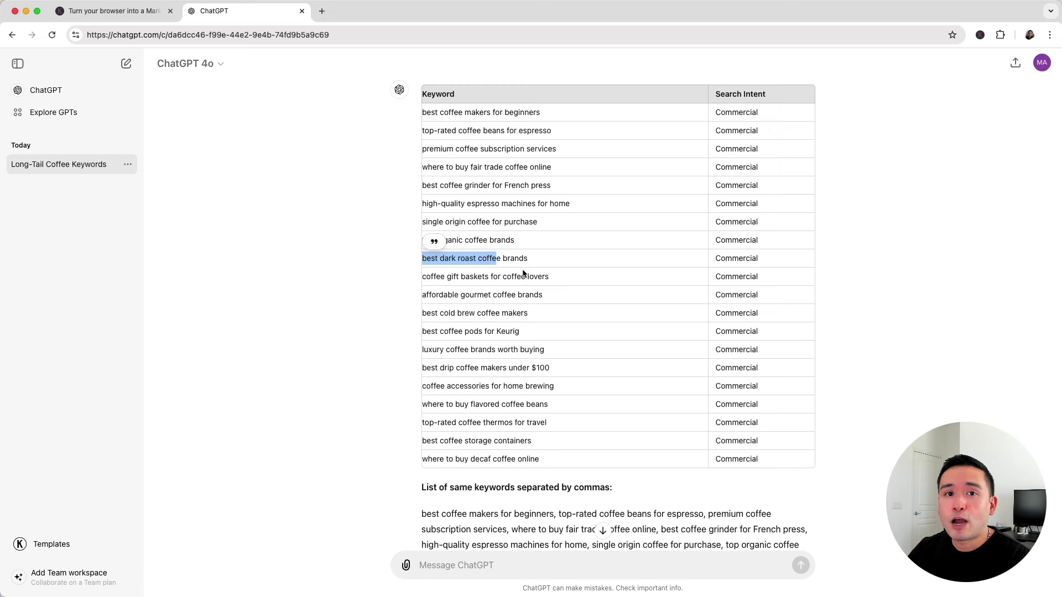
pyautogui.click(519, 224)
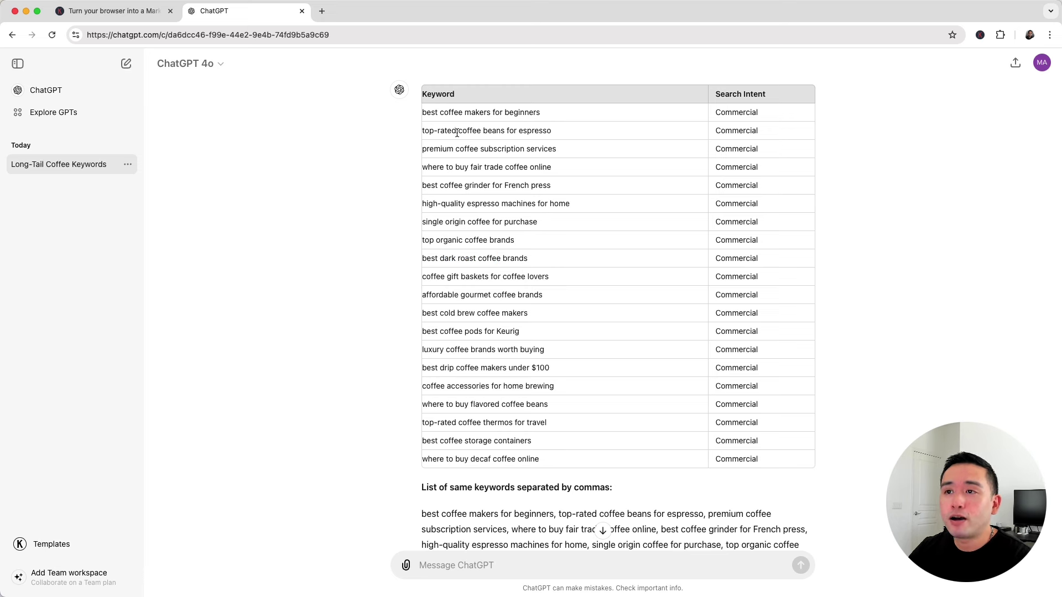
pyautogui.moveTo(441, 131); pyautogui.dragTo(551, 131)
pyautogui.click(484, 202)
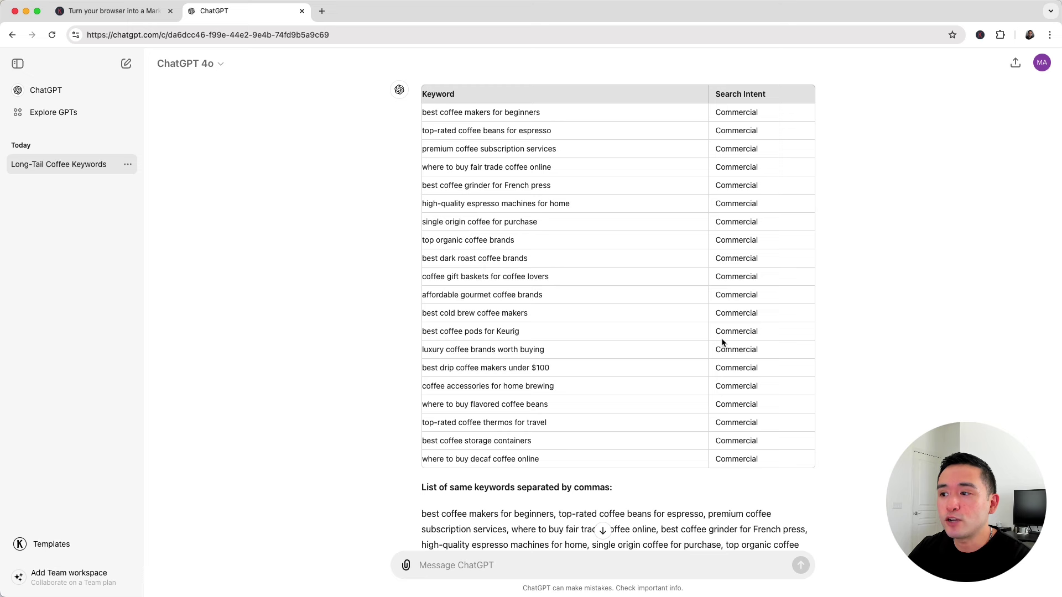
pyautogui.doubleClick(758, 290)
pyautogui.moveTo(752, 259); pyautogui.dragTo(732, 258)
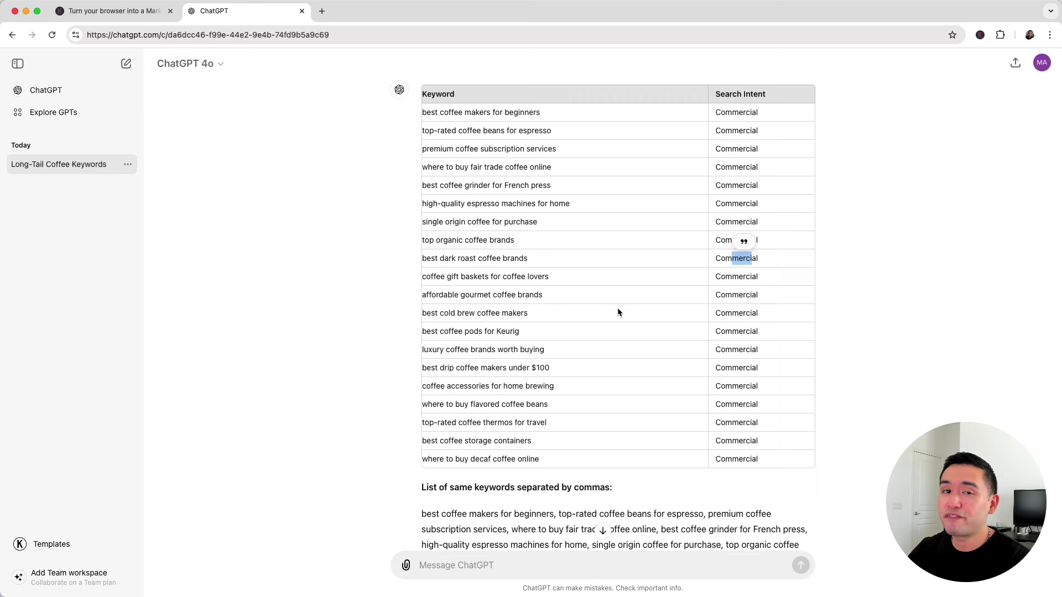
pyautogui.click(396, 328)
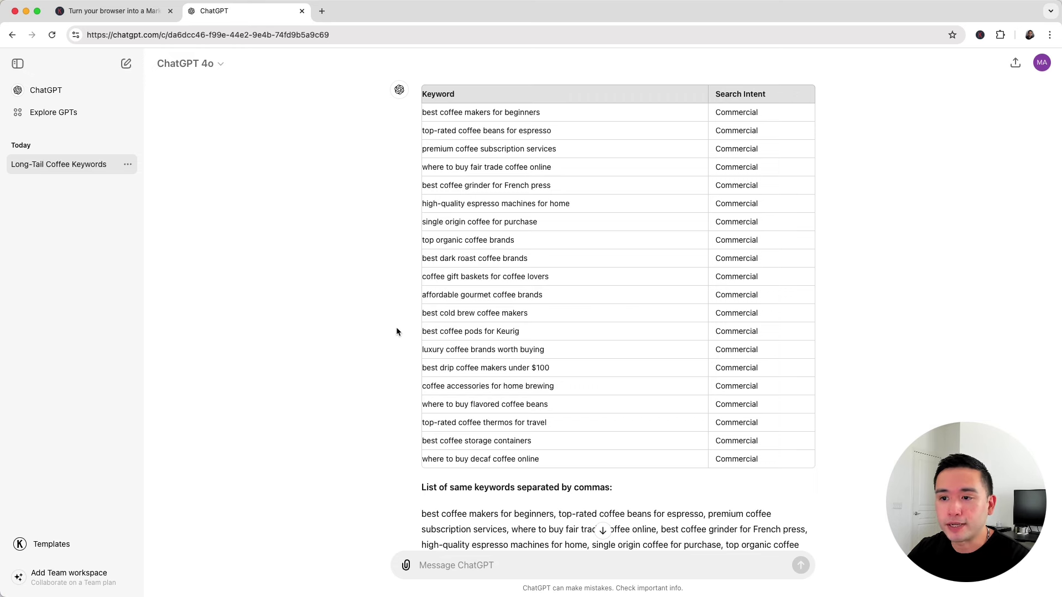
# - Reopen the prompt templates and switch to the Keyword Strategy template
pyautogui.click(50, 544)
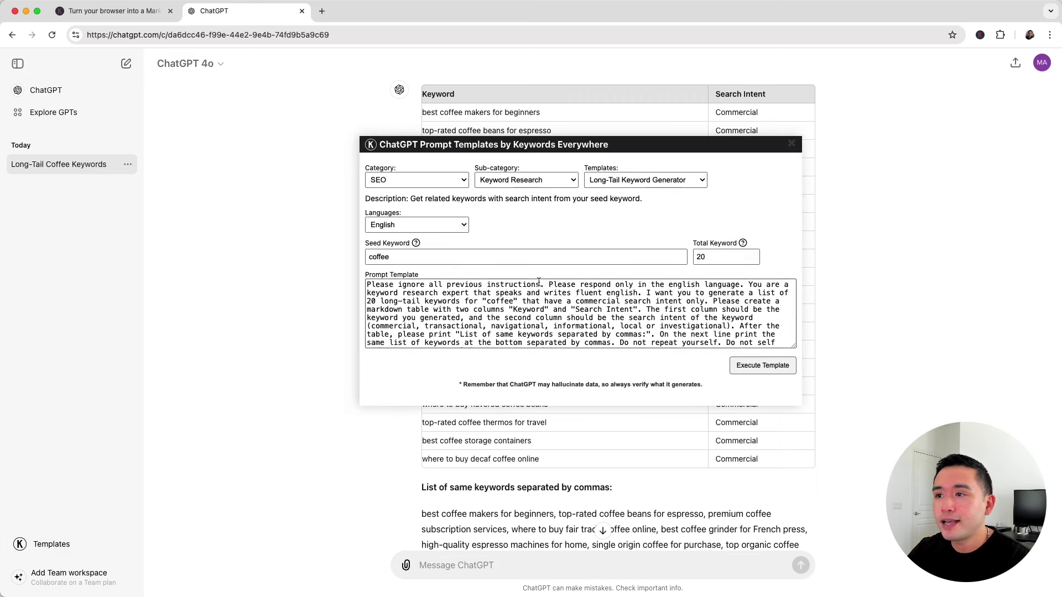
pyautogui.click(658, 188)
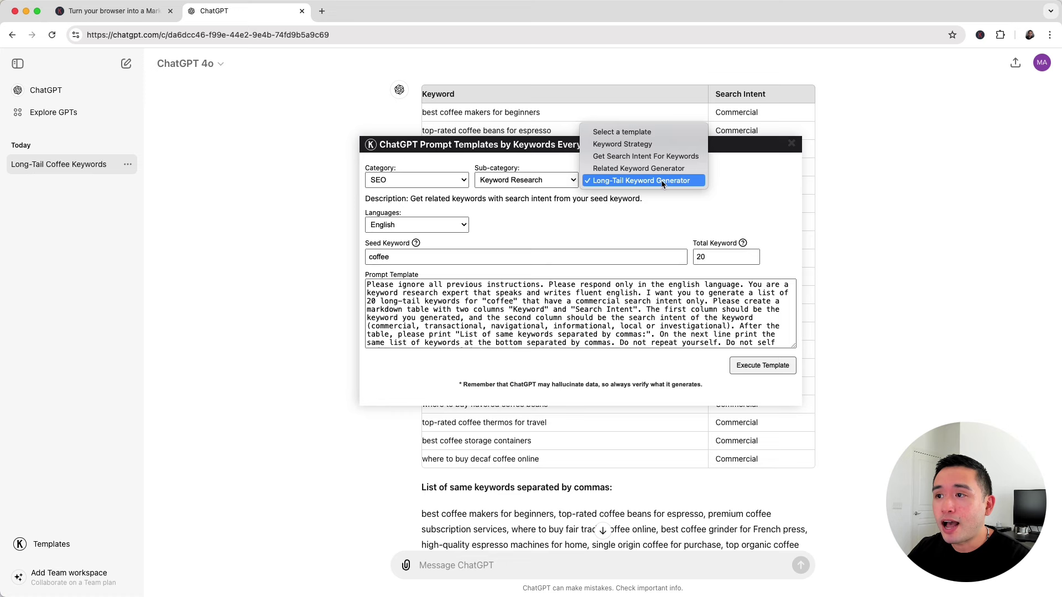
pyautogui.click(660, 144)
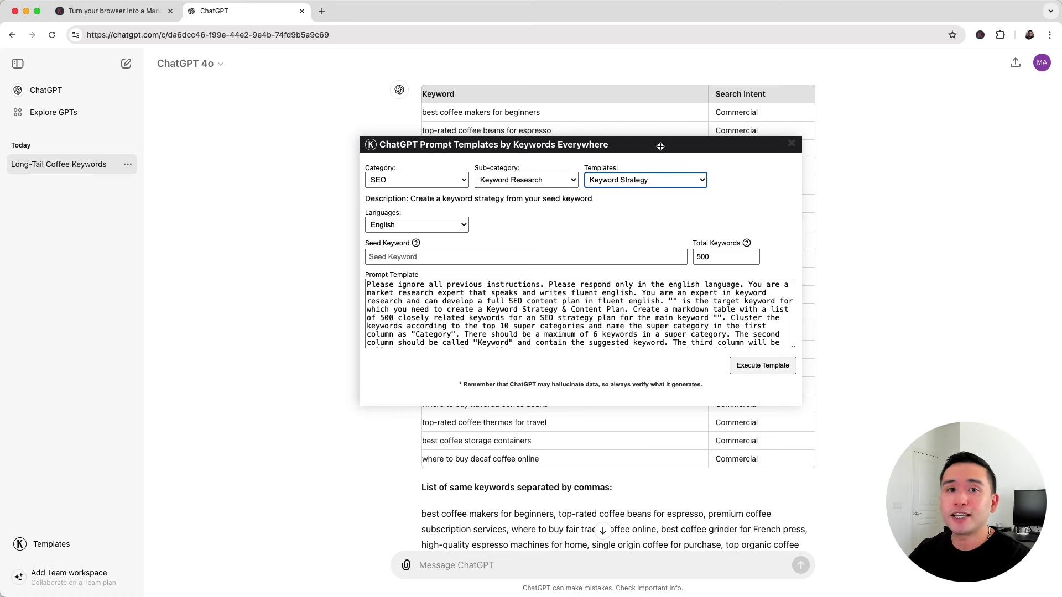
# - Enter seed keyword 'coffee', reduce total keywords from 500 to 50, and review the prompt
pyautogui.click(424, 257)
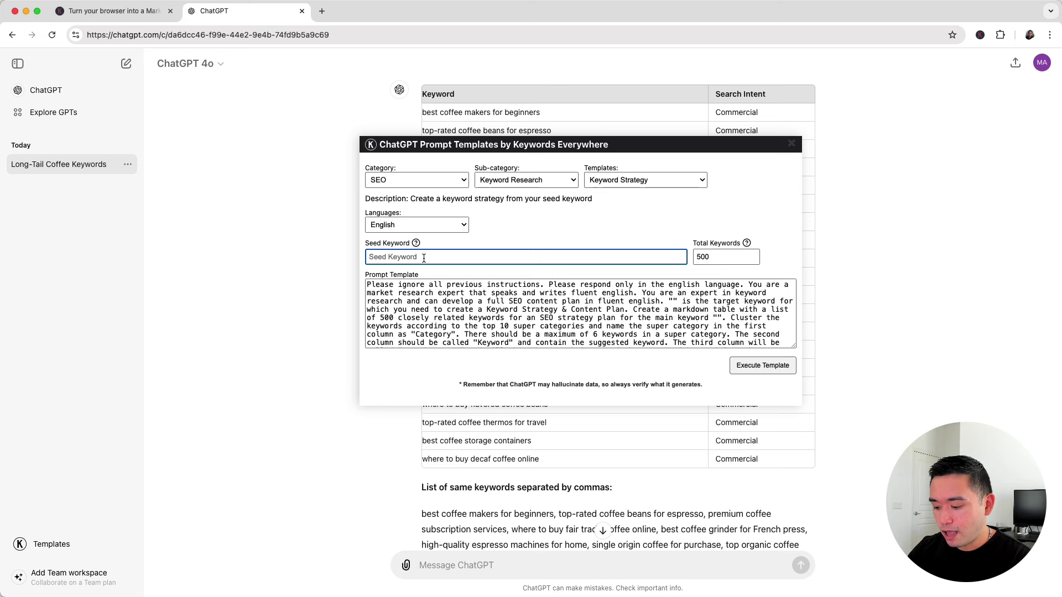
pyautogui.write('coffee')
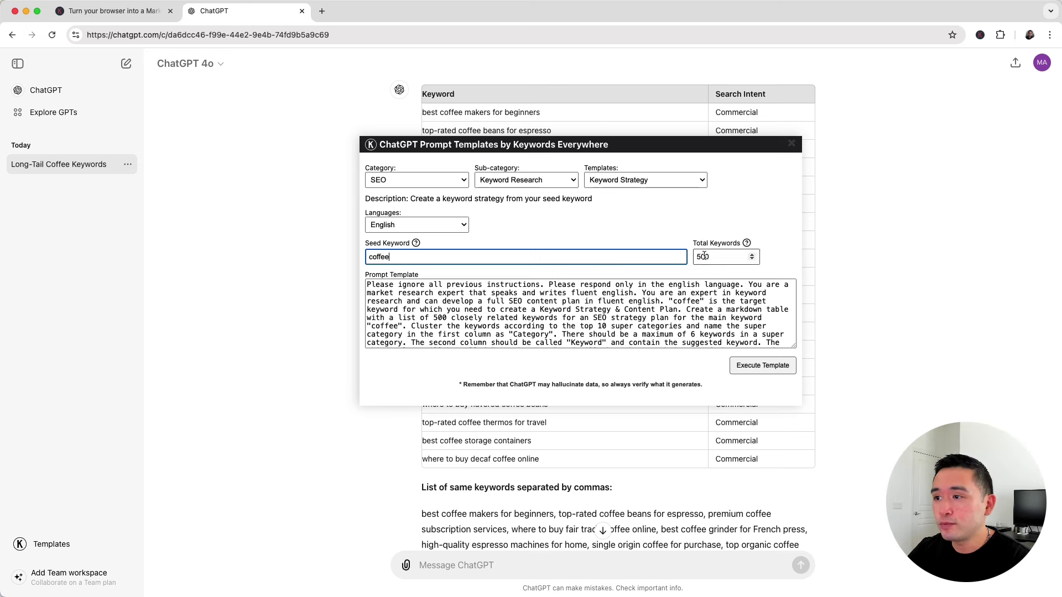
pyautogui.click(704, 256)
pyautogui.press('BackSpace')
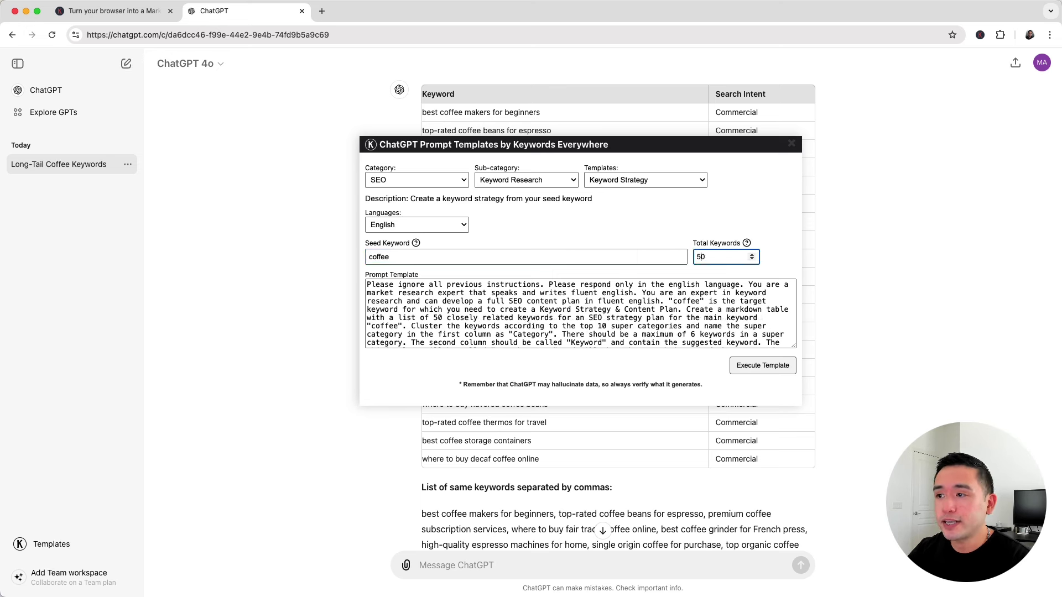
pyautogui.moveTo(411, 284); pyautogui.dragTo(619, 343)
pyautogui.click(620, 339)
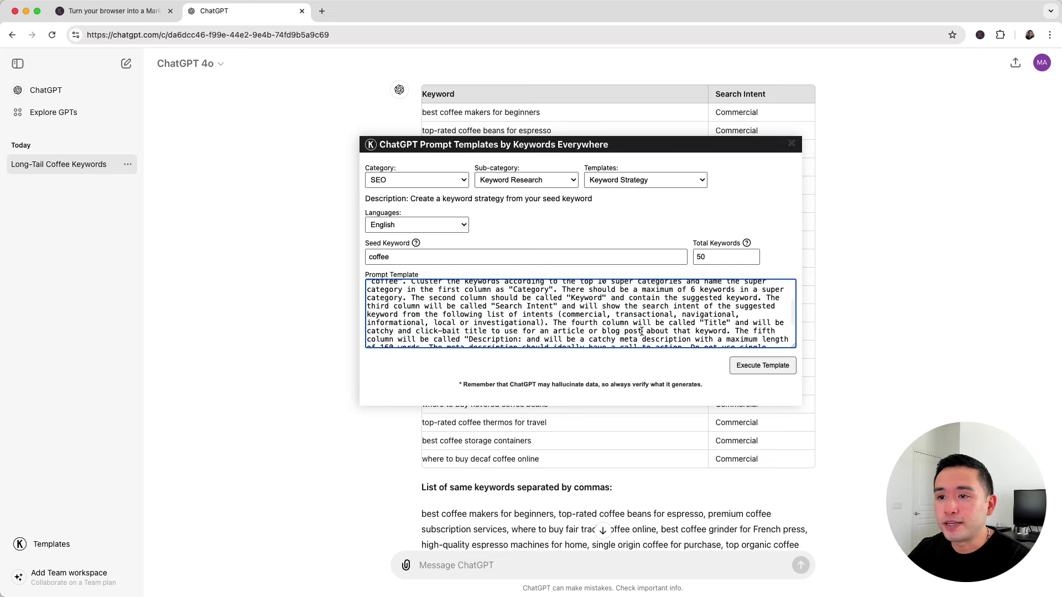
pyautogui.scroll(2, 620, 339)
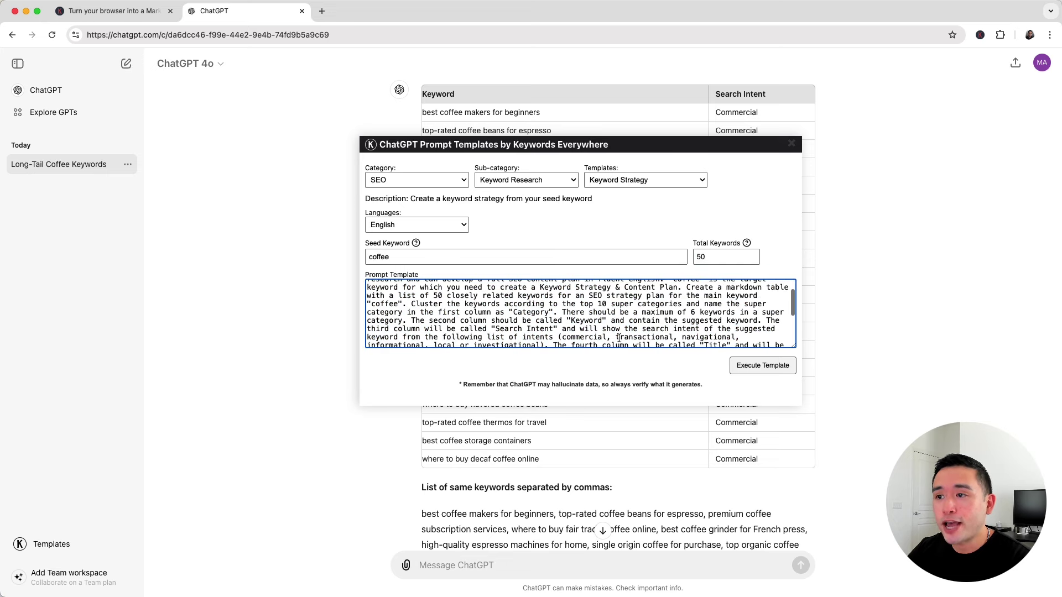
pyautogui.click(410, 256)
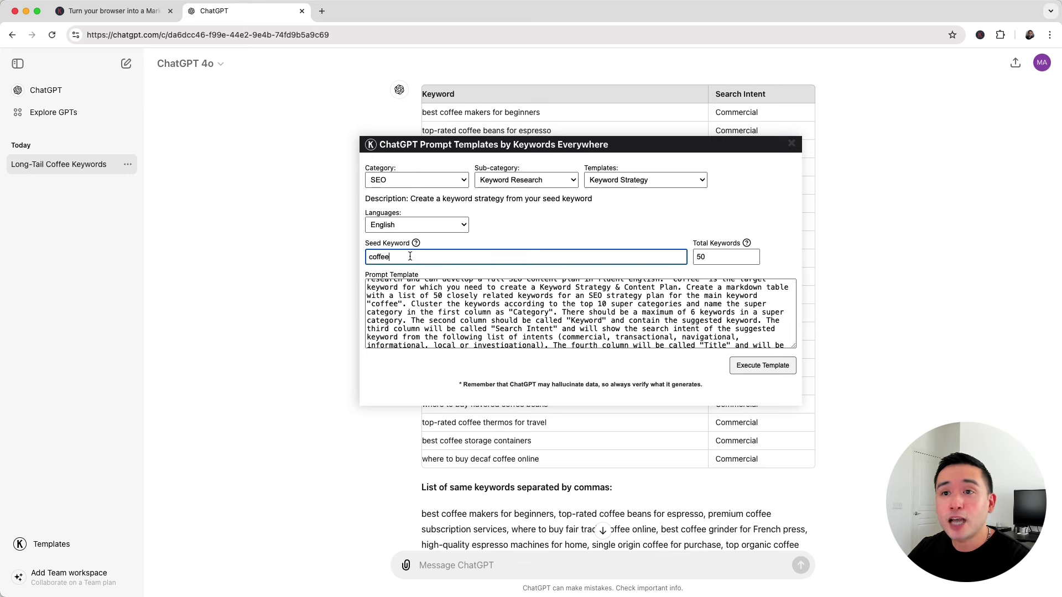
# - Execute the Keyword Strategy prompt and scroll to the top of the generated coffee keyword table
pyautogui.click(771, 370)
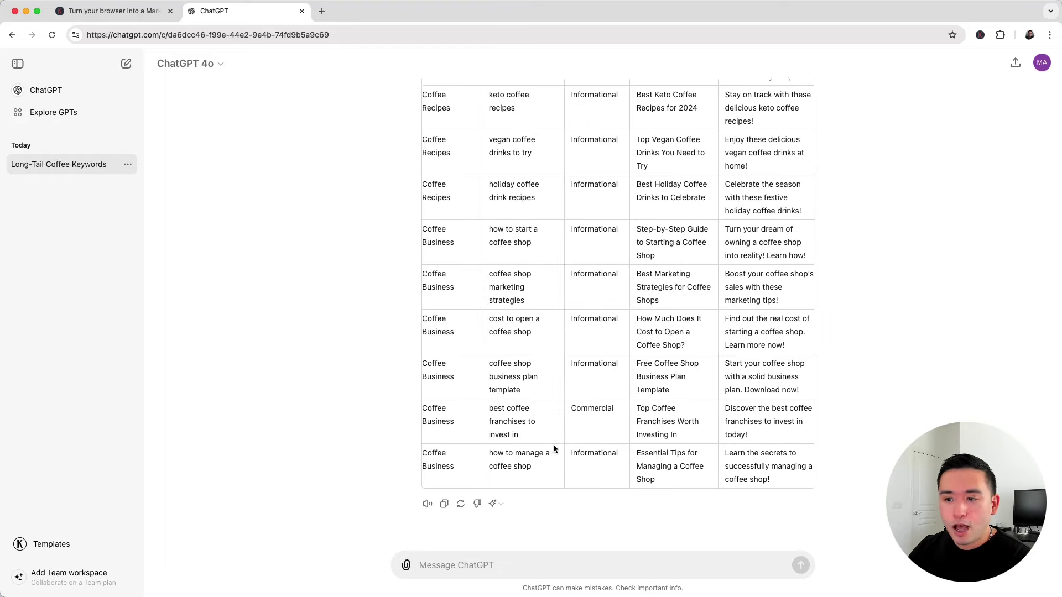
pyautogui.scroll(6, 555, 449)
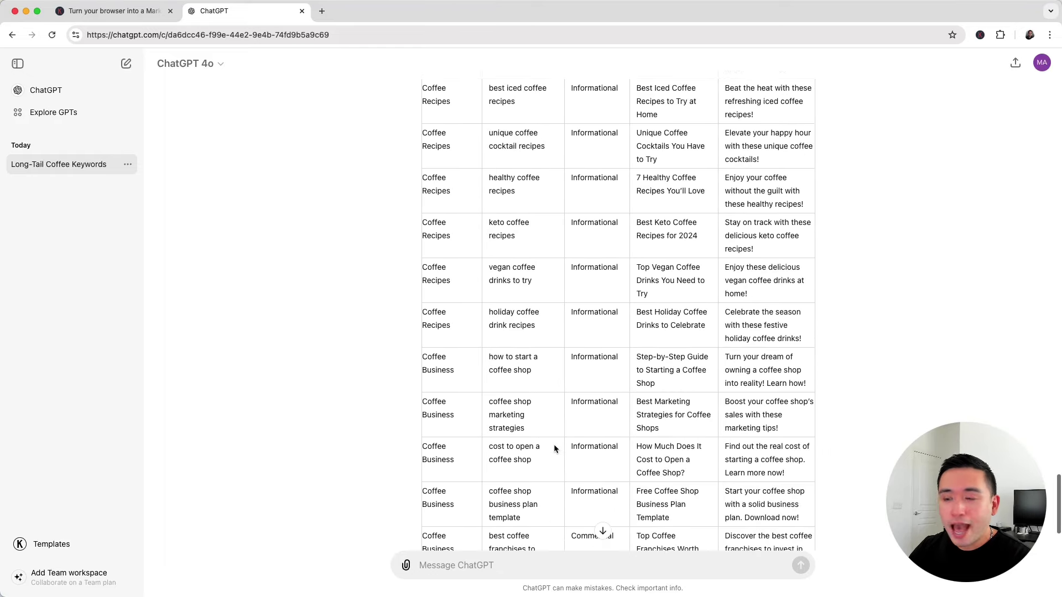
pyautogui.scroll(5, 554, 449)
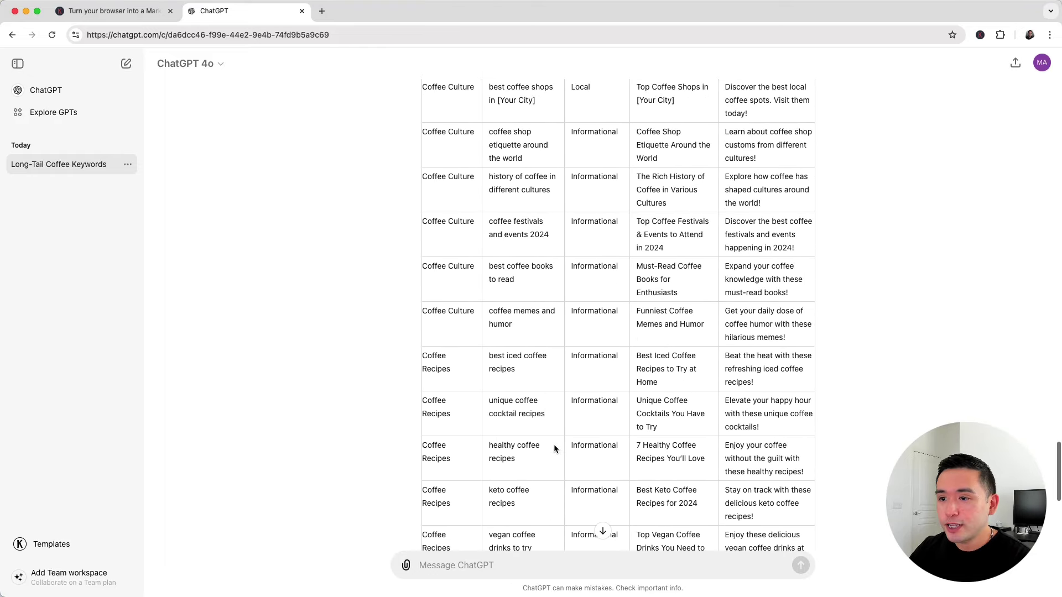
pyautogui.scroll(4, 555, 449)
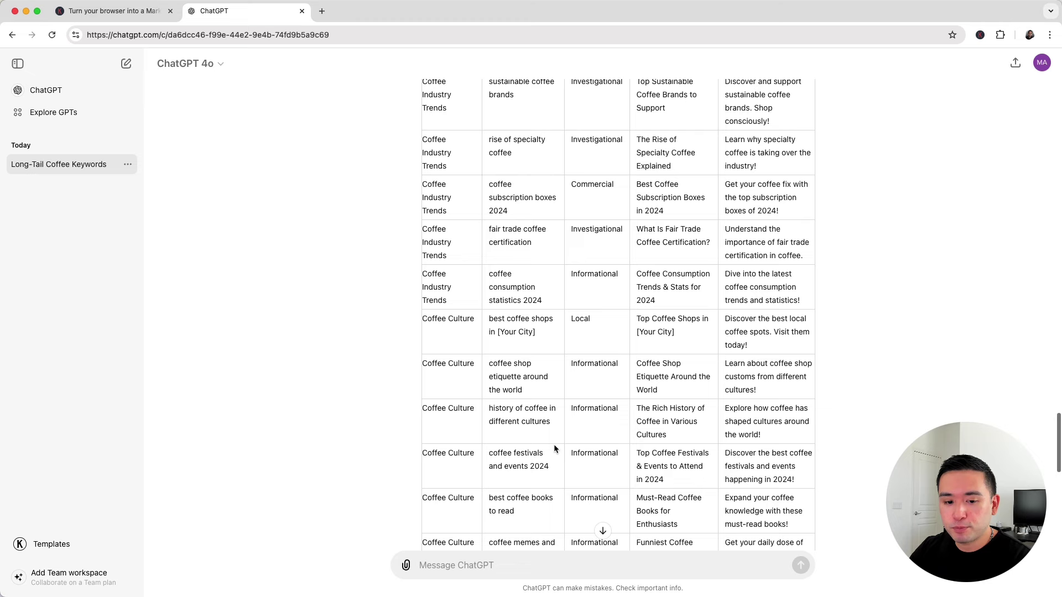
pyautogui.scroll(6, 555, 449)
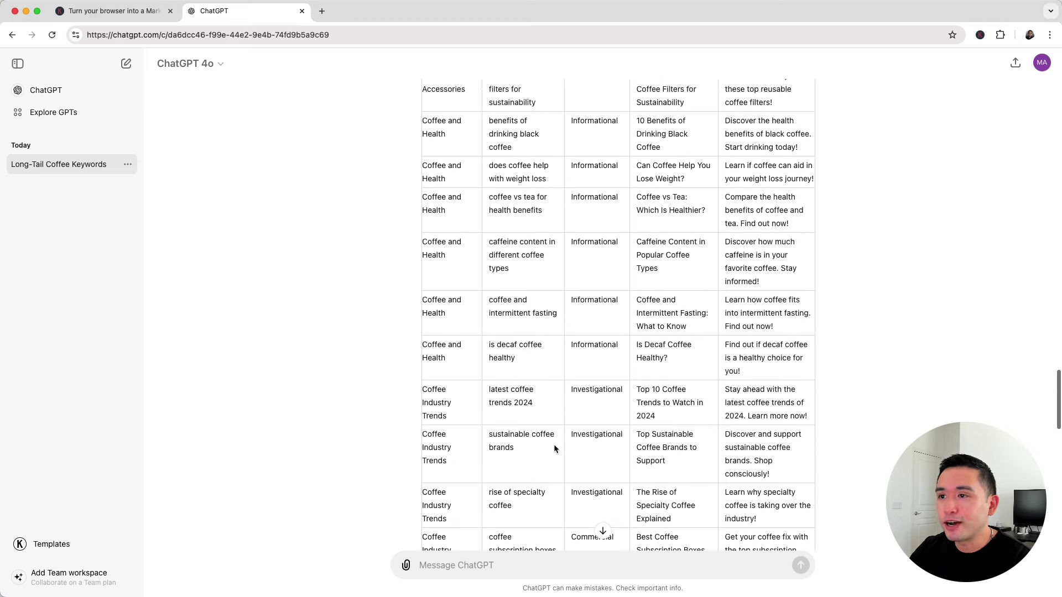
pyautogui.scroll(12, 555, 449)
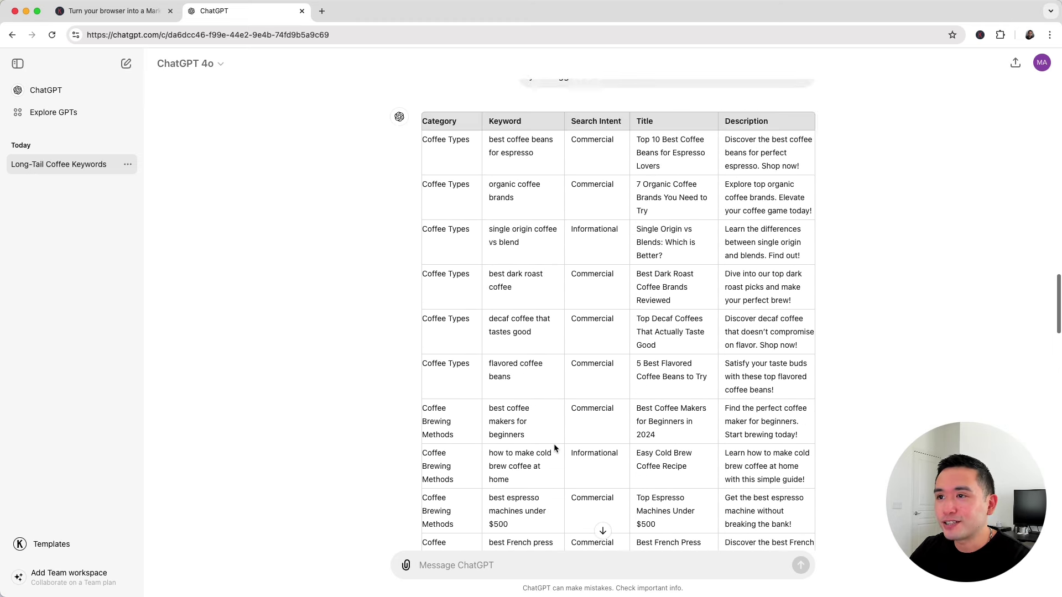
pyautogui.scroll(2, 553, 443)
pyautogui.scroll(-1, 554, 446)
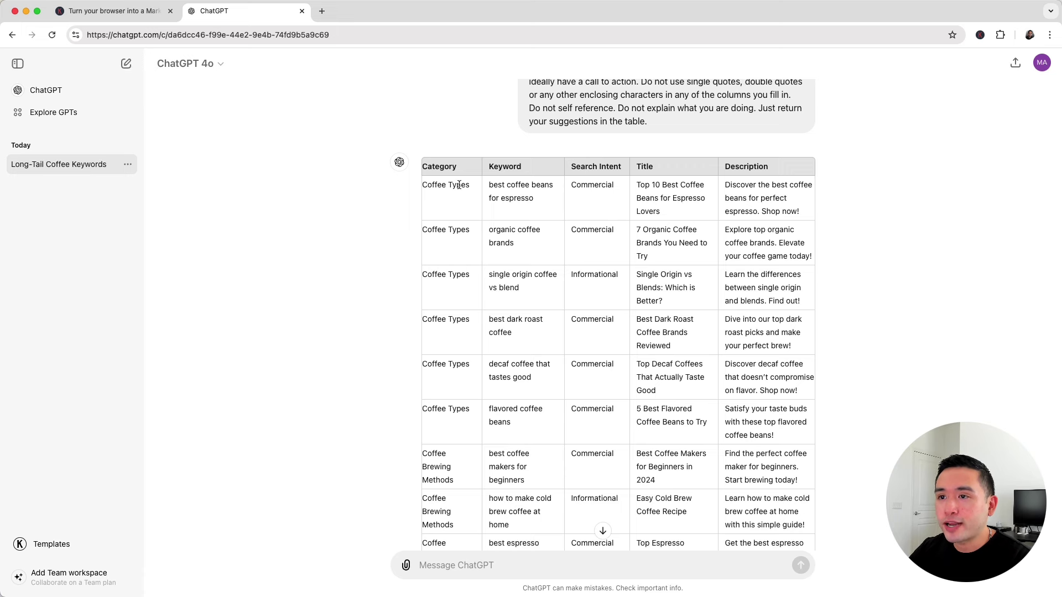
pyautogui.scroll(-1, 460, 378)
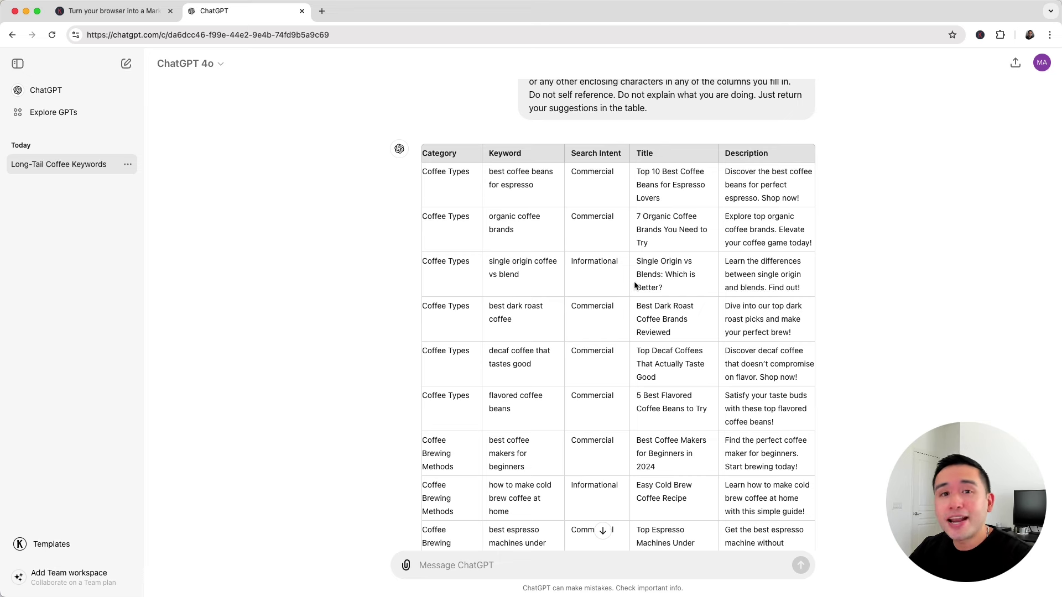
pyautogui.moveTo(645, 169); pyautogui.dragTo(662, 188)
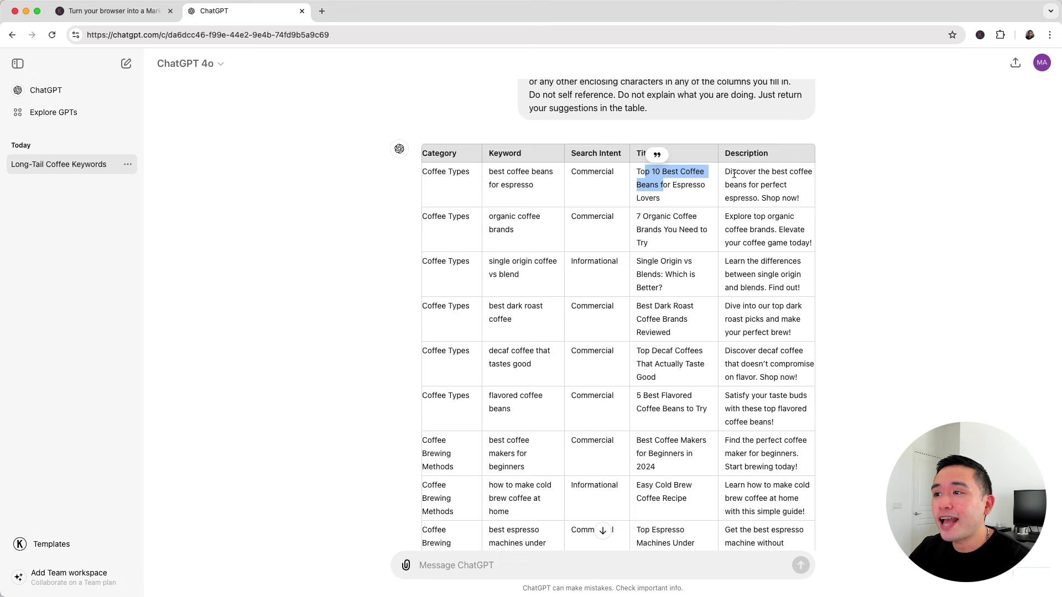
pyautogui.moveTo(729, 171); pyautogui.dragTo(774, 195)
pyautogui.click(659, 195)
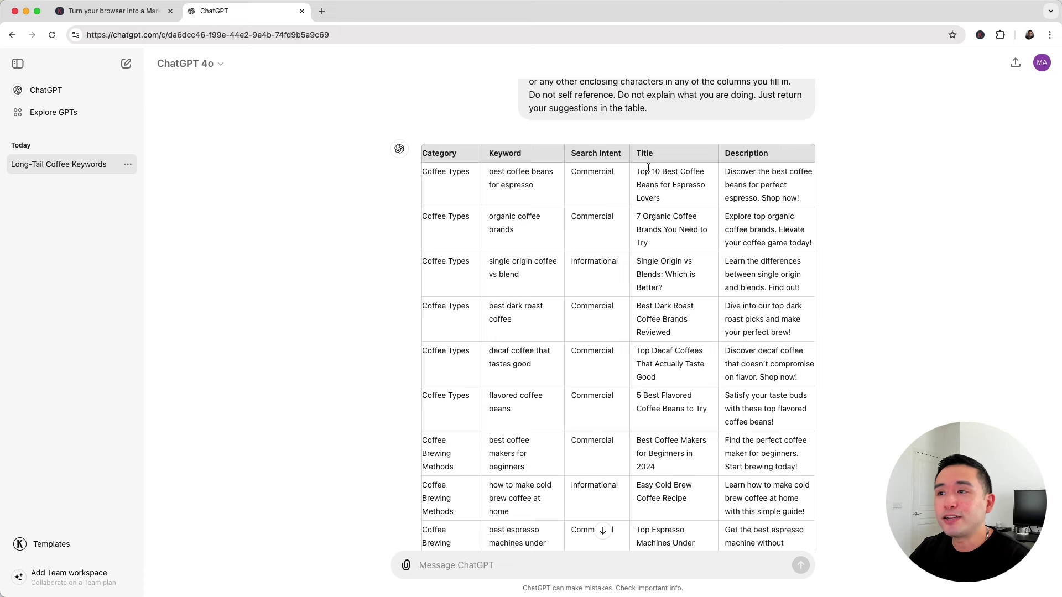
pyautogui.scroll(1, 751, 188)
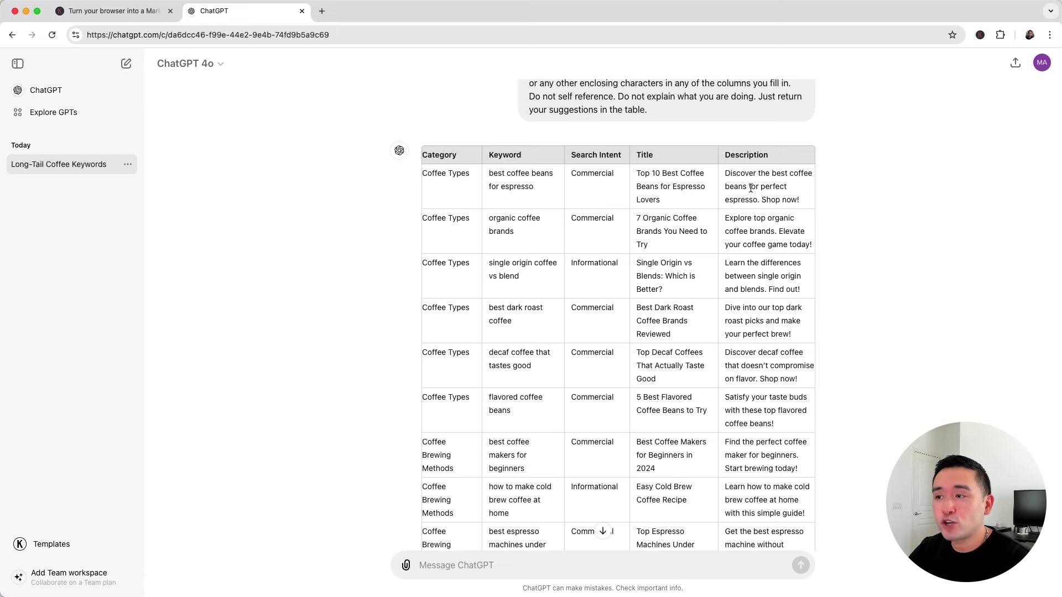
pyautogui.moveTo(640, 173); pyautogui.dragTo(781, 200)
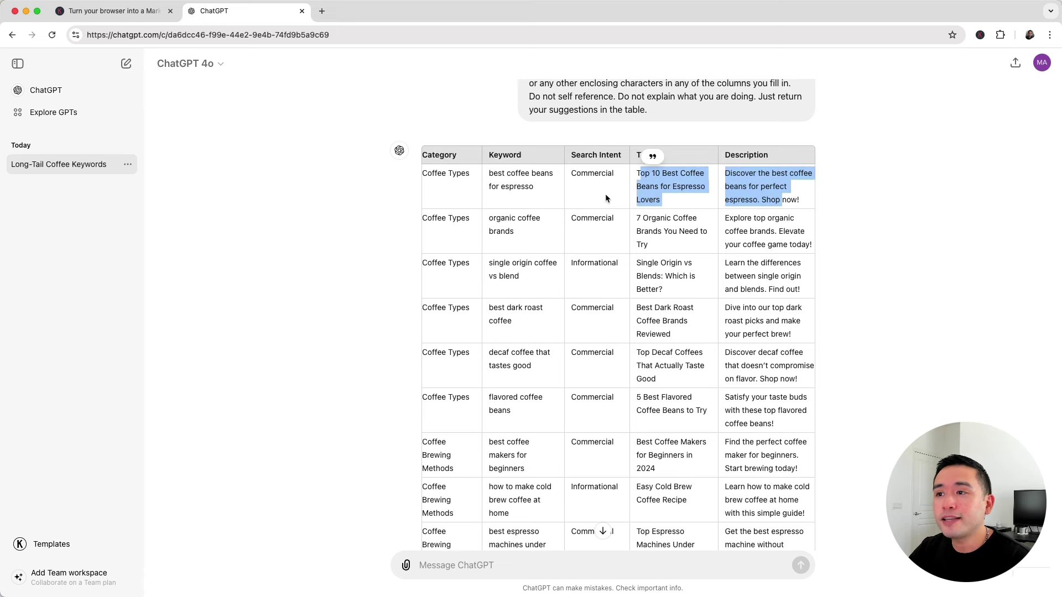
pyautogui.click(535, 244)
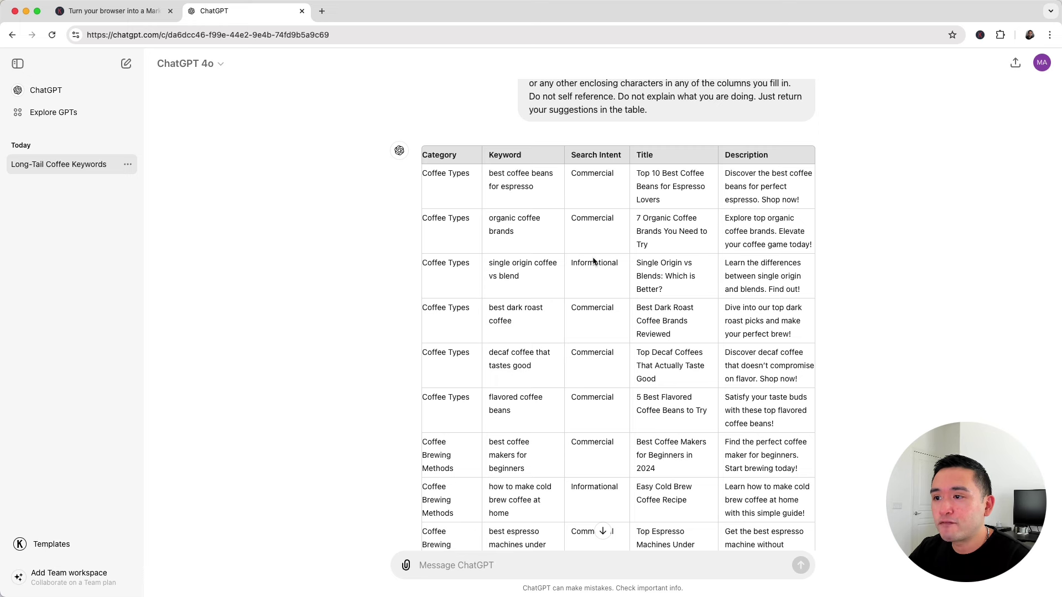
pyautogui.moveTo(492, 262); pyautogui.dragTo(607, 260)
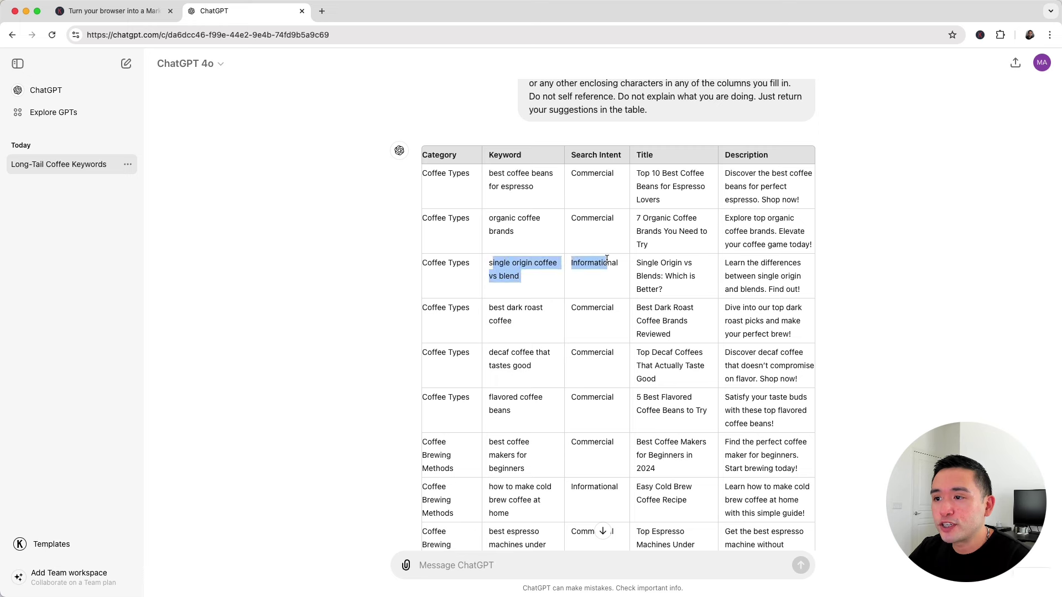
pyautogui.click(529, 274)
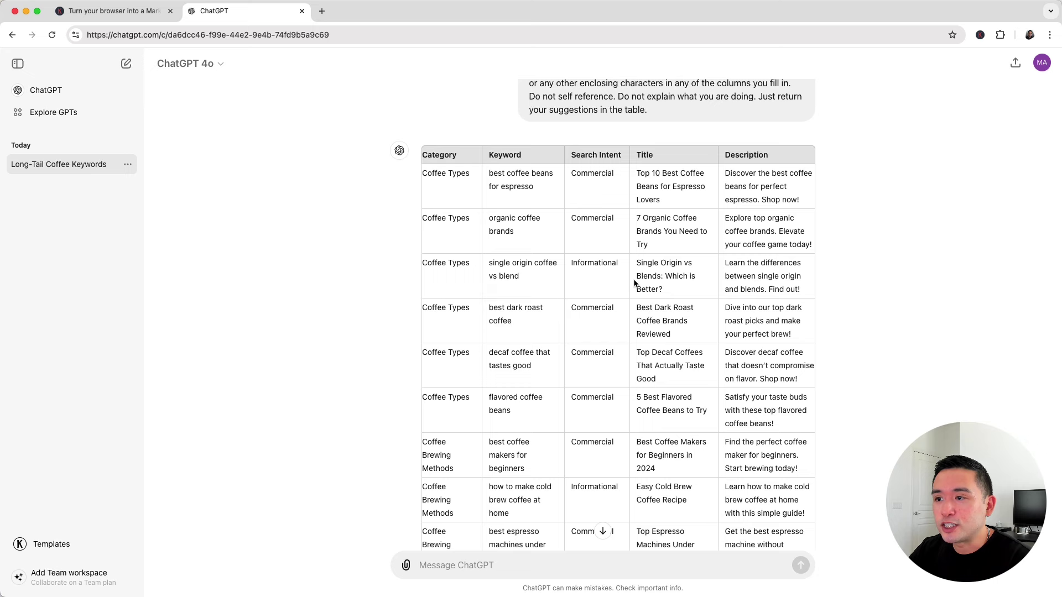
pyautogui.scroll(-3, 559, 295)
pyautogui.scroll(-5, 558, 295)
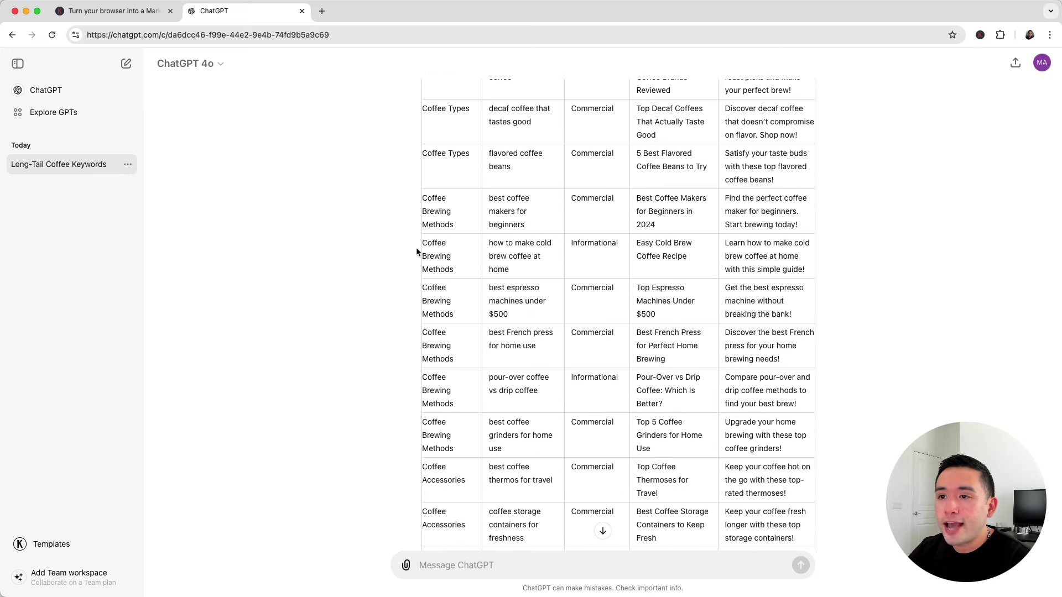
pyautogui.moveTo(427, 199); pyautogui.dragTo(448, 229)
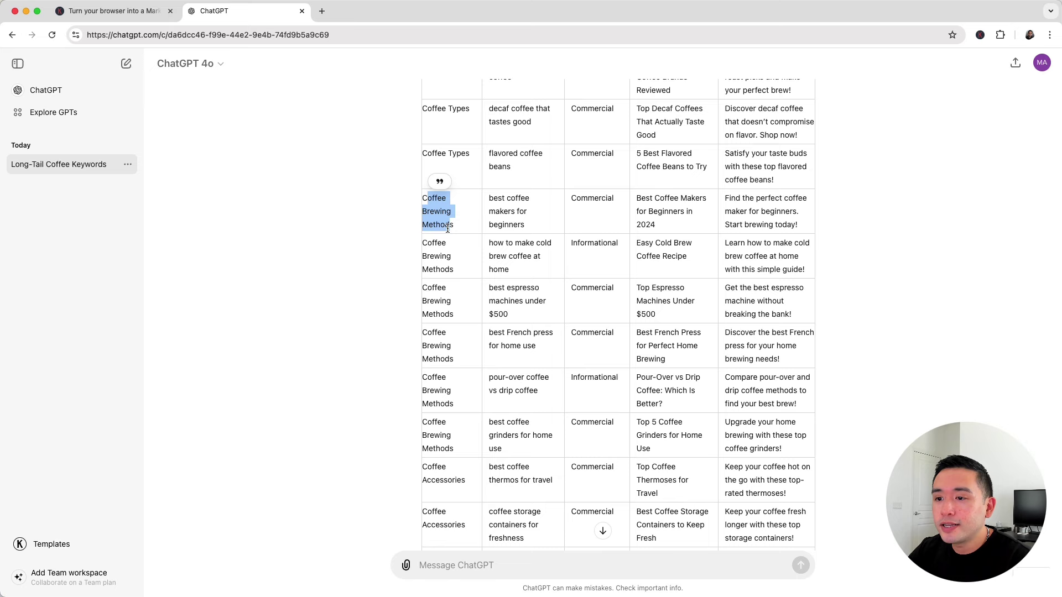
pyautogui.moveTo(584, 215); pyautogui.dragTo(586, 387)
pyautogui.click(592, 368)
pyautogui.scroll(-2, 592, 369)
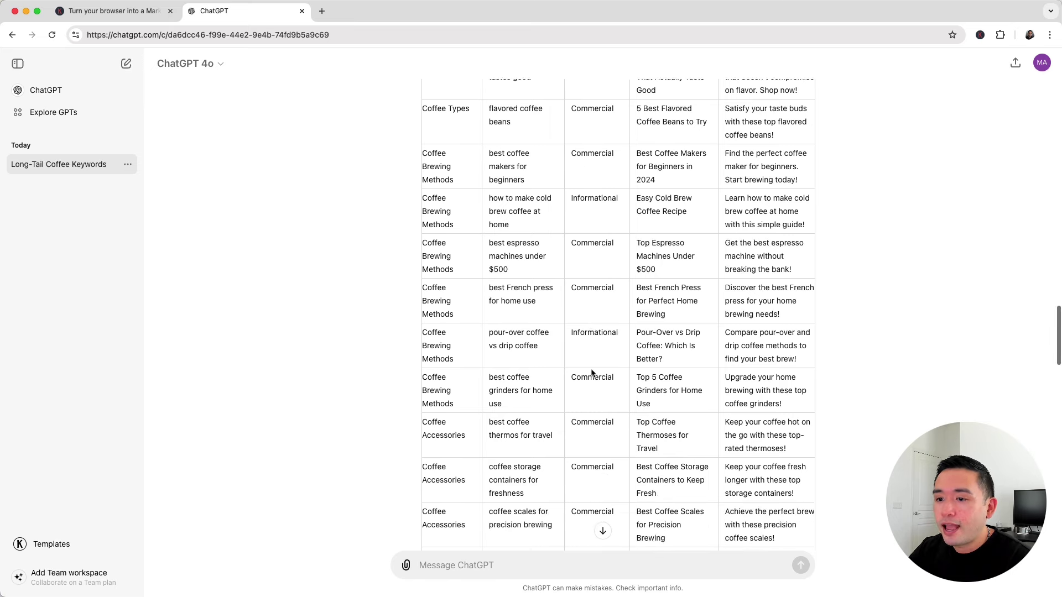
pyautogui.scroll(-4, 592, 374)
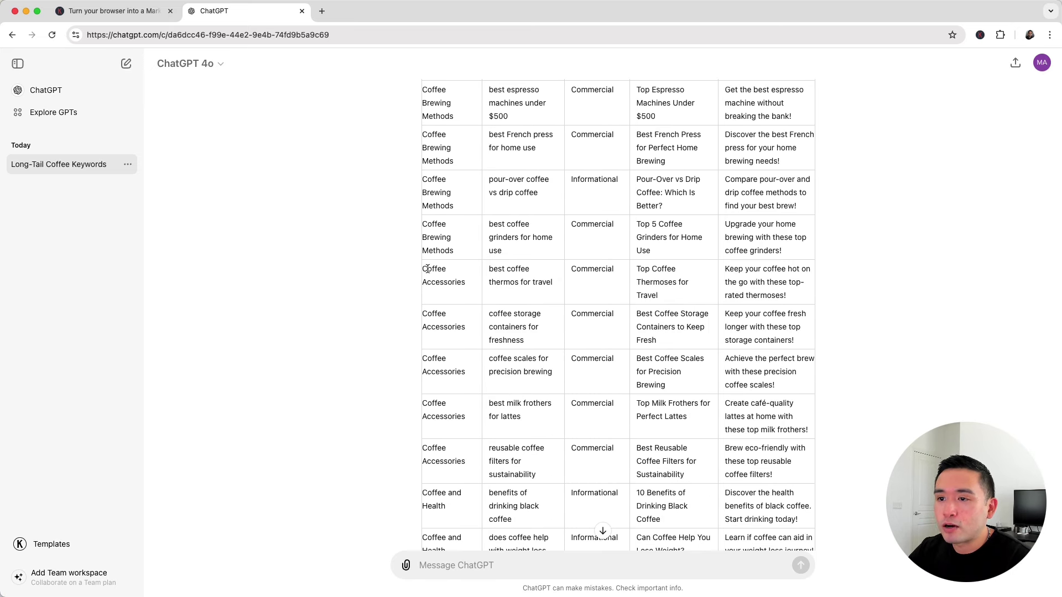
pyautogui.moveTo(427, 269); pyautogui.dragTo(447, 282)
pyautogui.scroll(-5, 574, 317)
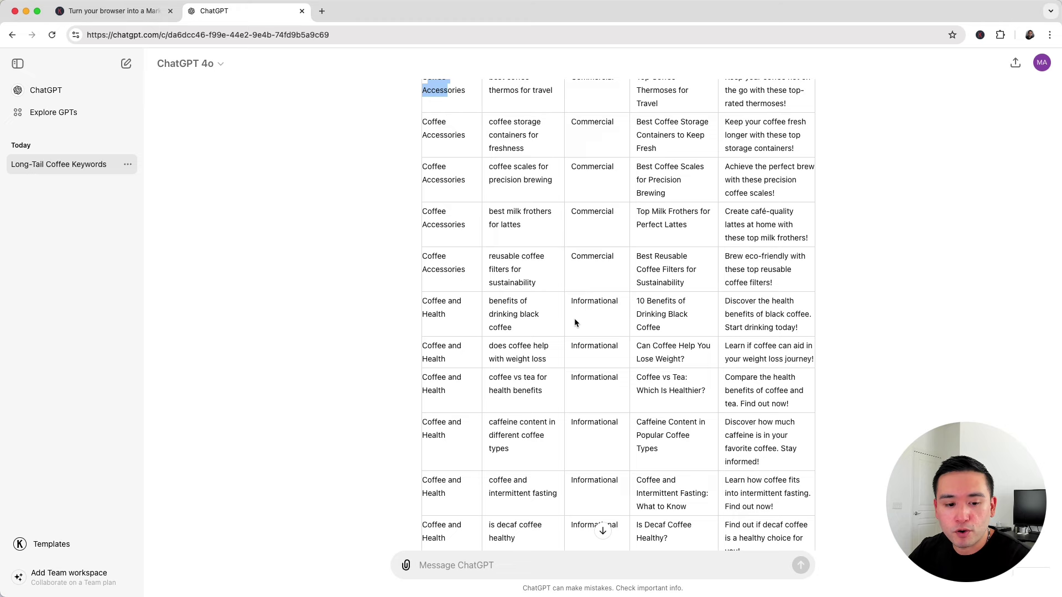
pyautogui.scroll(13, 574, 322)
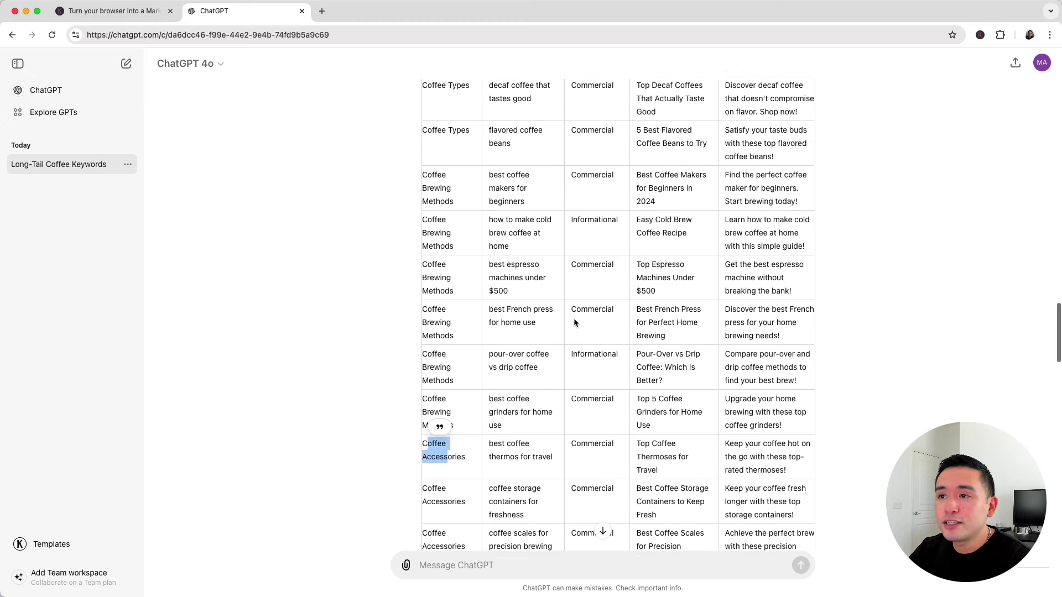
pyautogui.scroll(3, 574, 323)
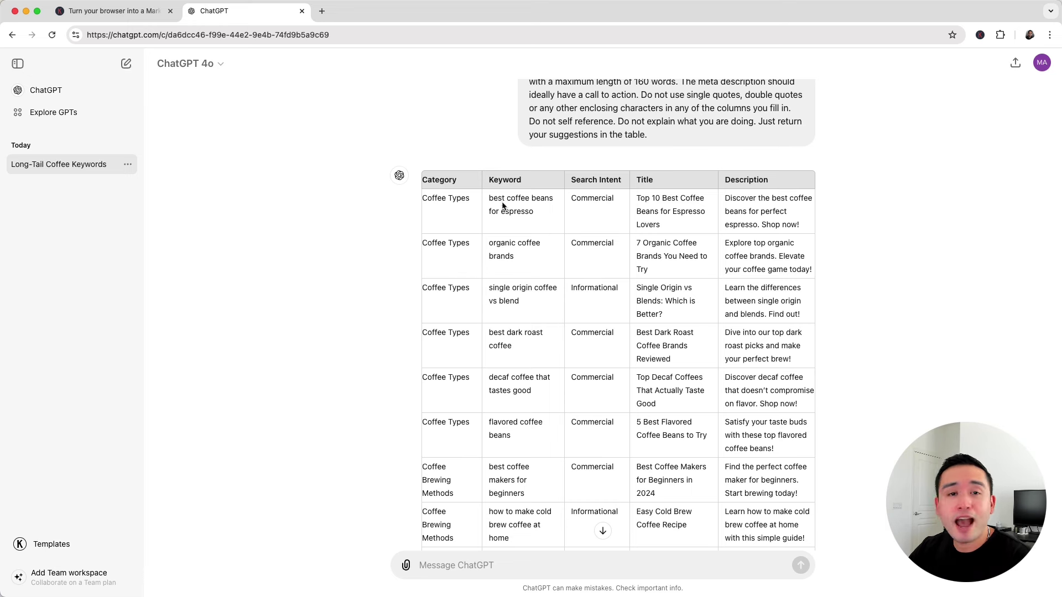
pyautogui.moveTo(503, 200); pyautogui.dragTo(614, 201)
pyautogui.click(669, 208)
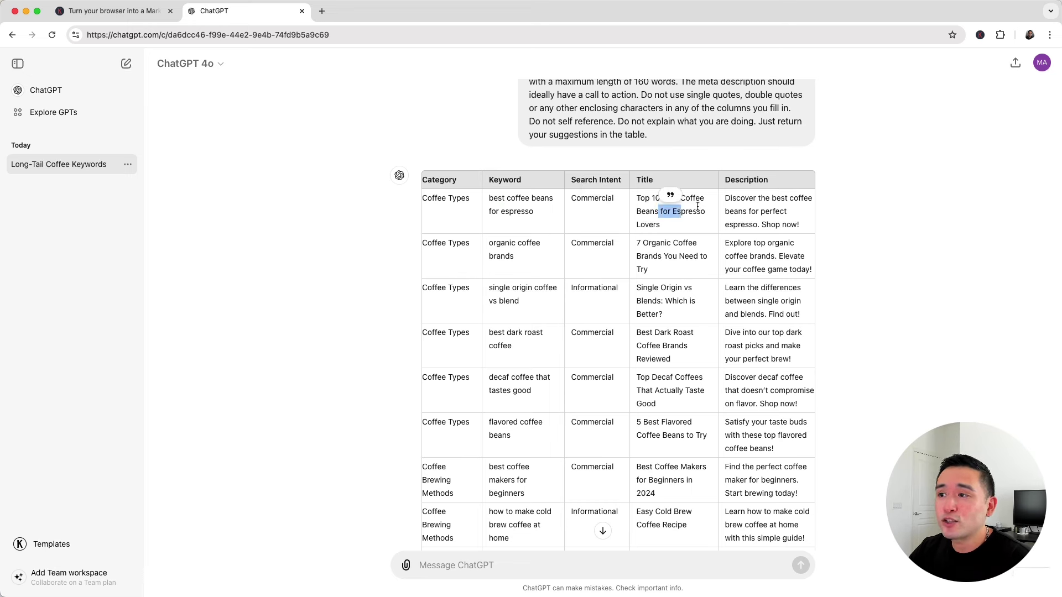
pyautogui.scroll(-1, 732, 206)
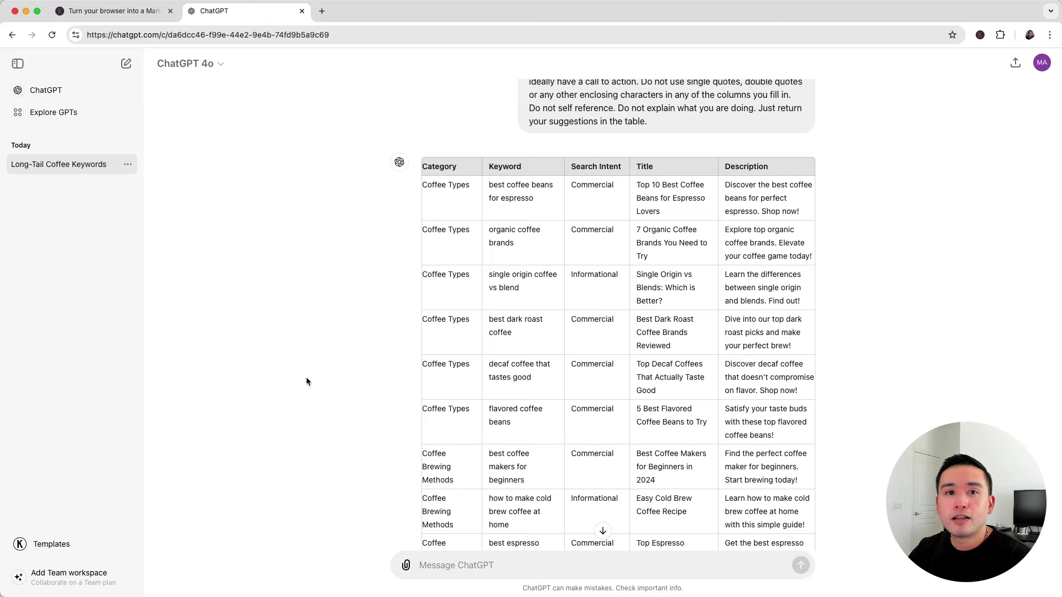
pyautogui.click(114, 11)
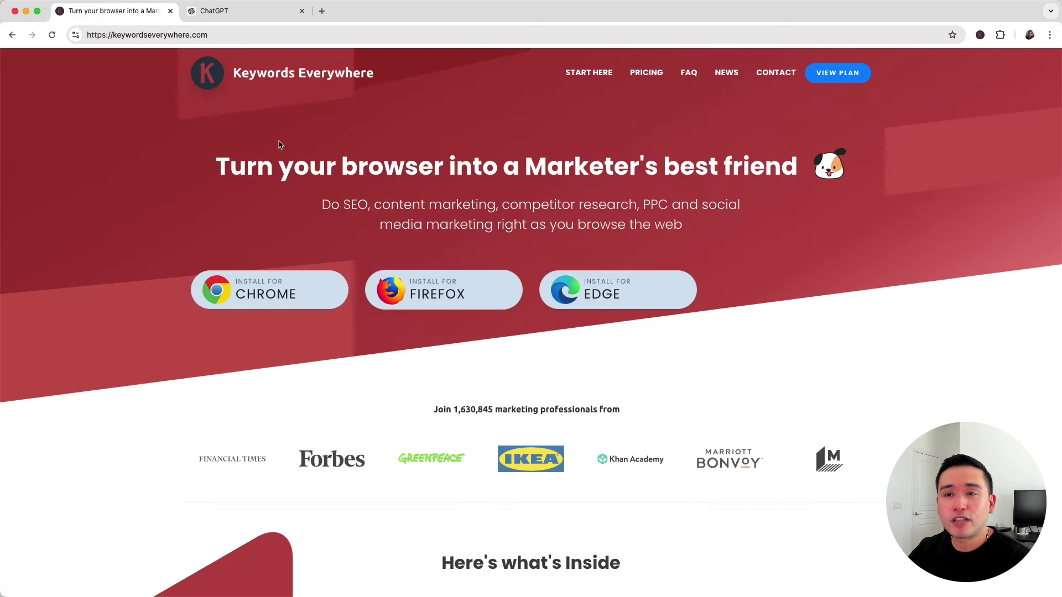
pyautogui.click(267, 11)
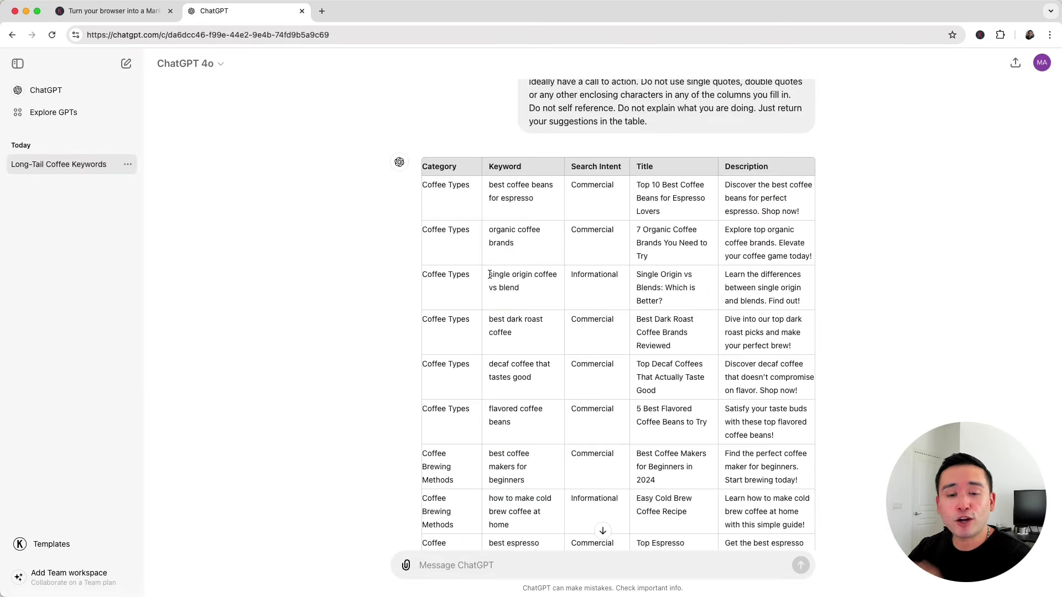